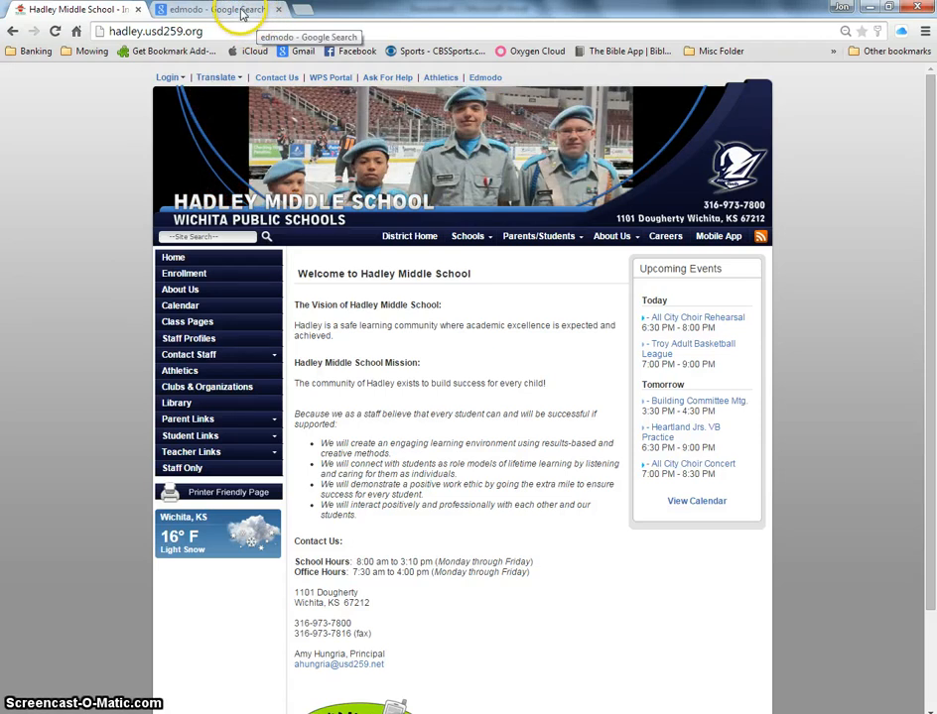
# Open the district's Edmodo sign-up page from the Hadley Middle School website
pyautogui.click(213, 10)
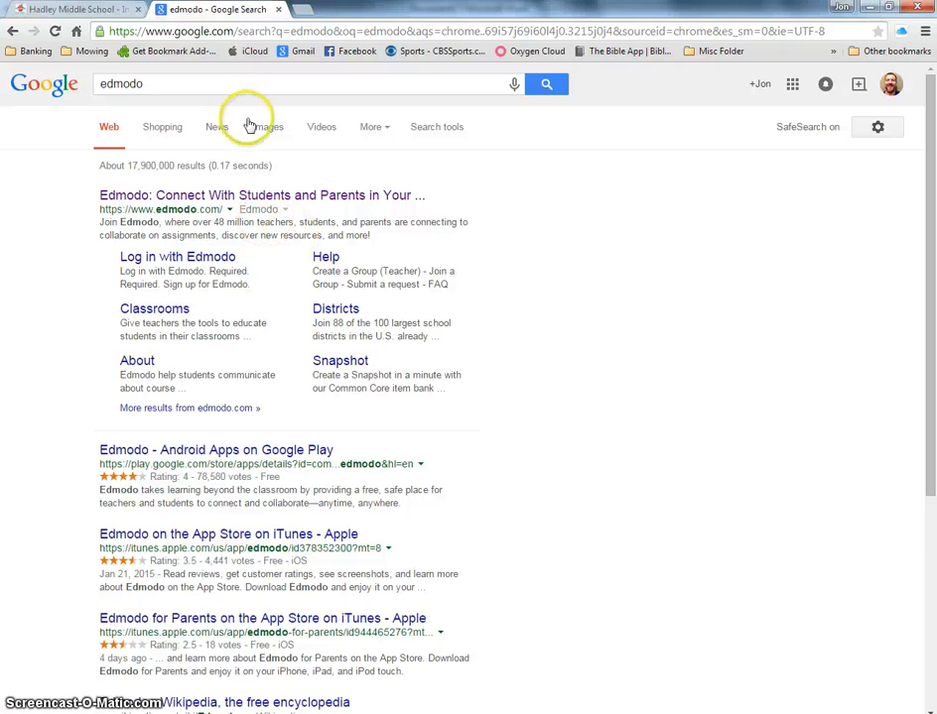
pyautogui.click(99, 10)
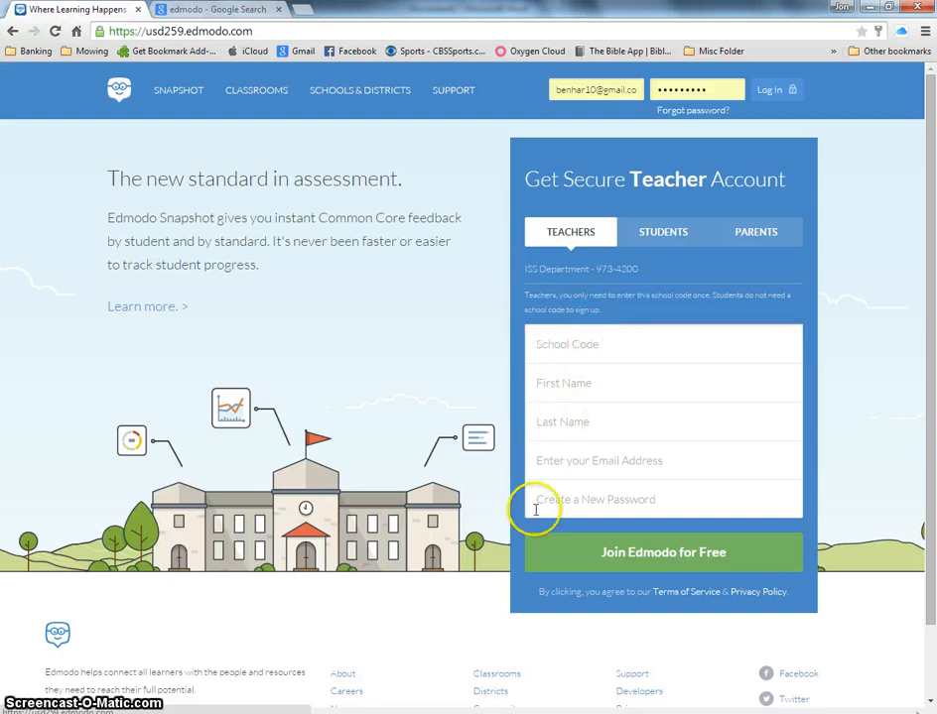
# Copy the Hadley Middle school code from the Word document and paste it into the School Code field of the teacher sign-up form
pyautogui.click(436, 713)
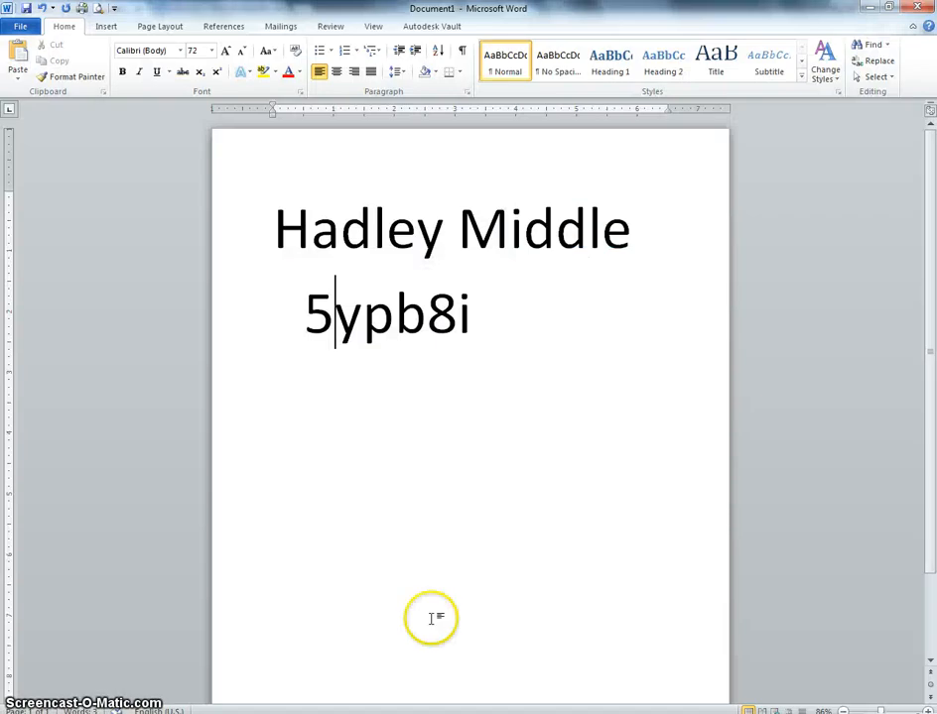
pyautogui.click(336, 306)
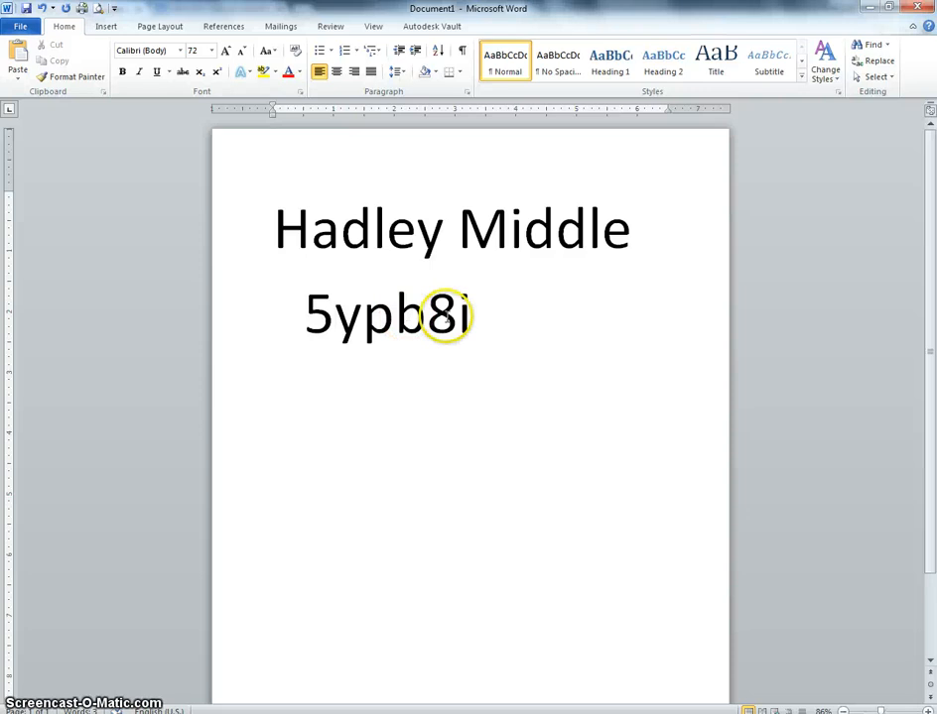
pyautogui.moveTo(474, 316); pyautogui.dragTo(313, 316)
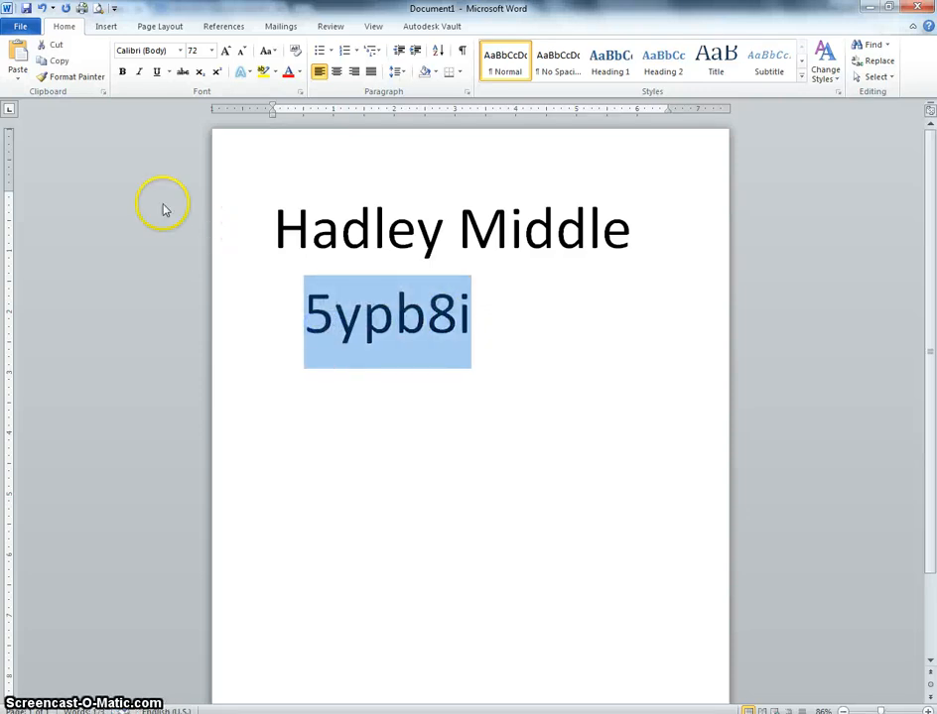
pyautogui.click(66, 63)
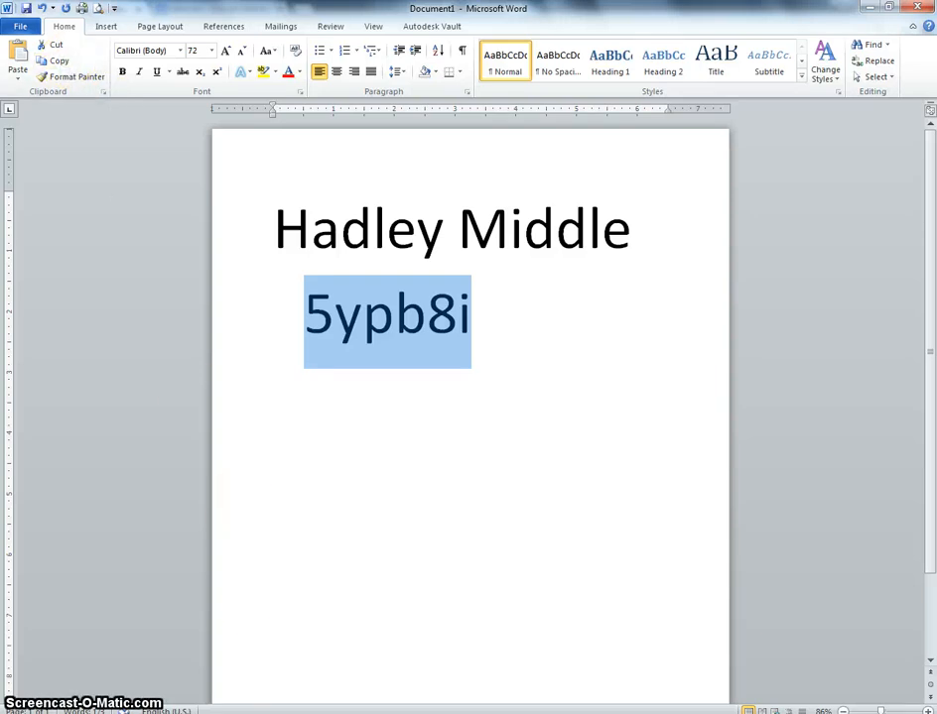
pyautogui.hotkey('alt', 'Tab')
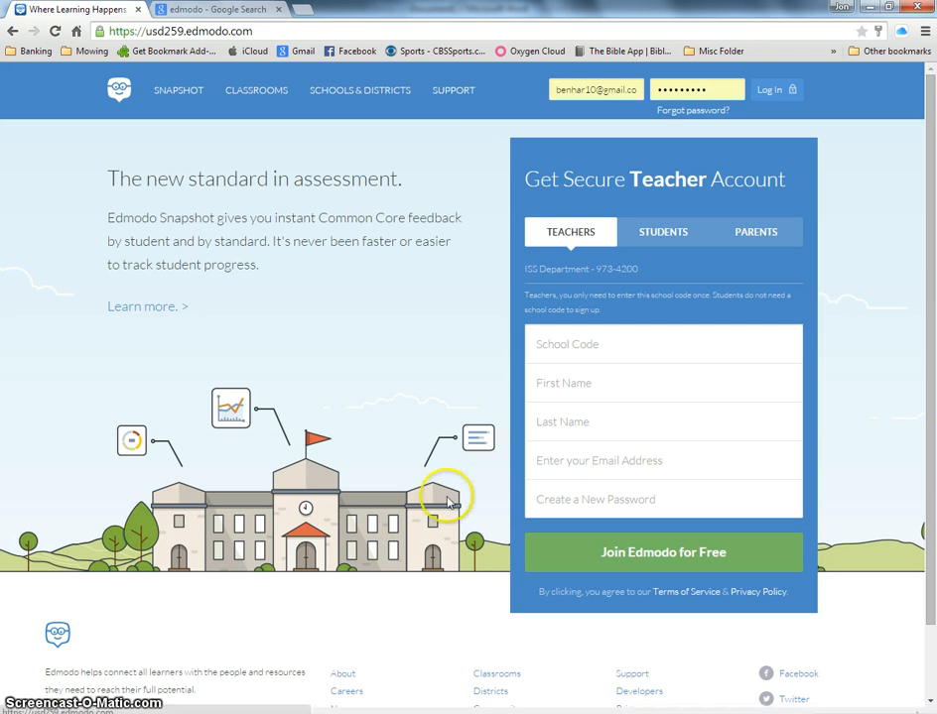
pyautogui.click(601, 344)
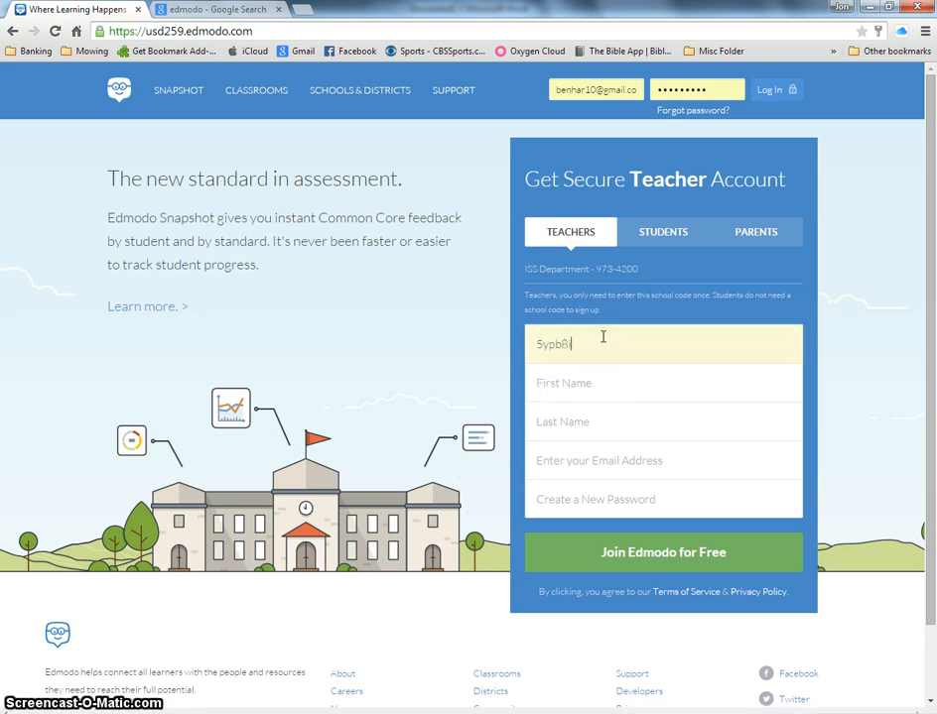
# Look over the remaining name, email and password sign-up fields, and log in to the existing teacher account with the prefilled credentials
pyautogui.click(593, 383)
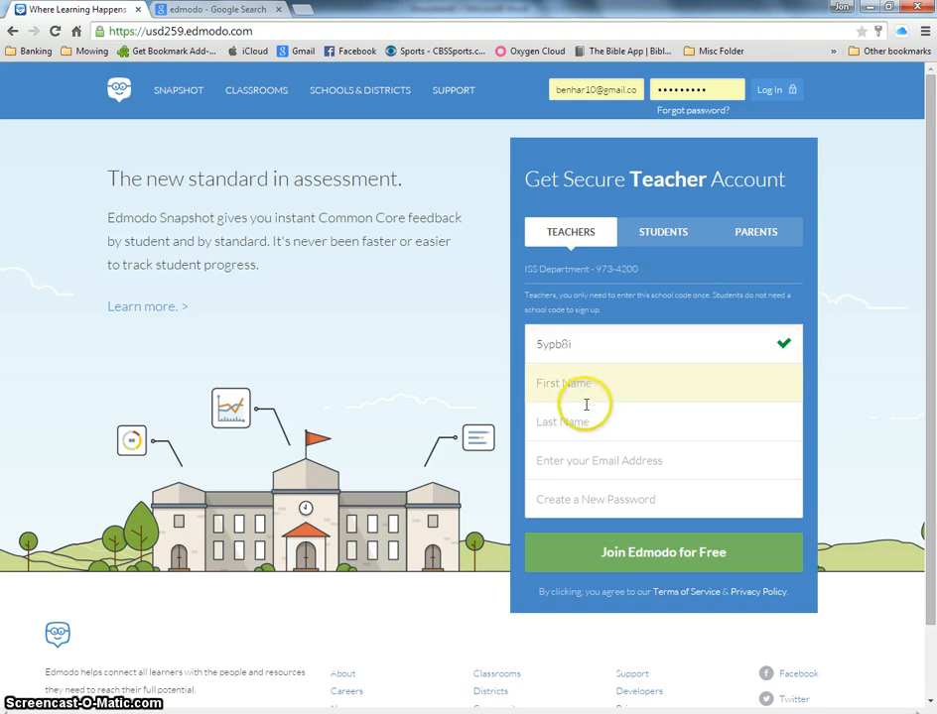
pyautogui.click(612, 462)
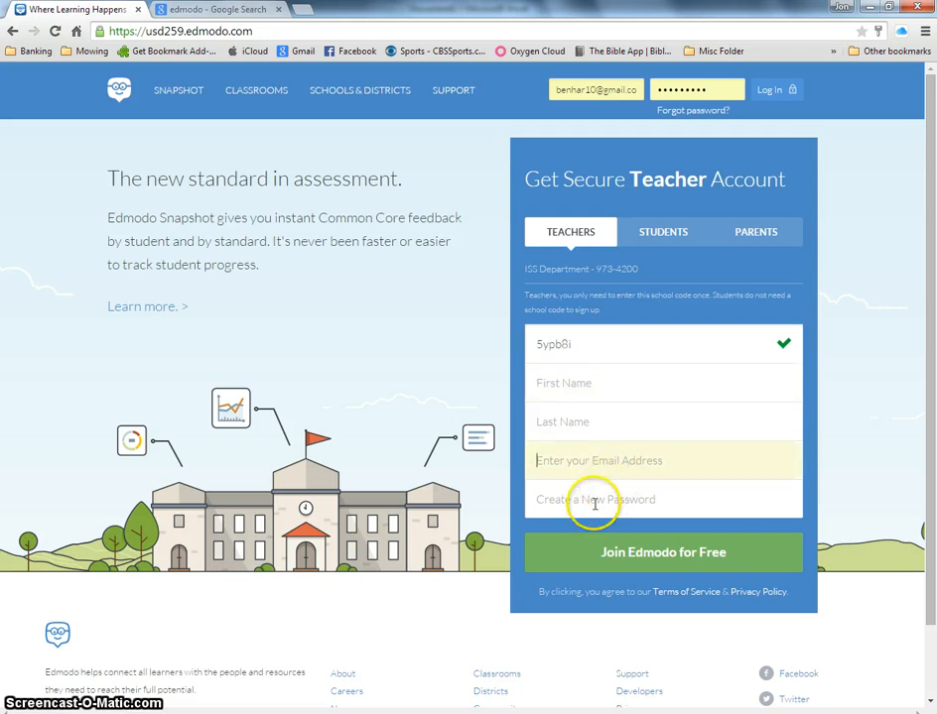
pyautogui.click(593, 500)
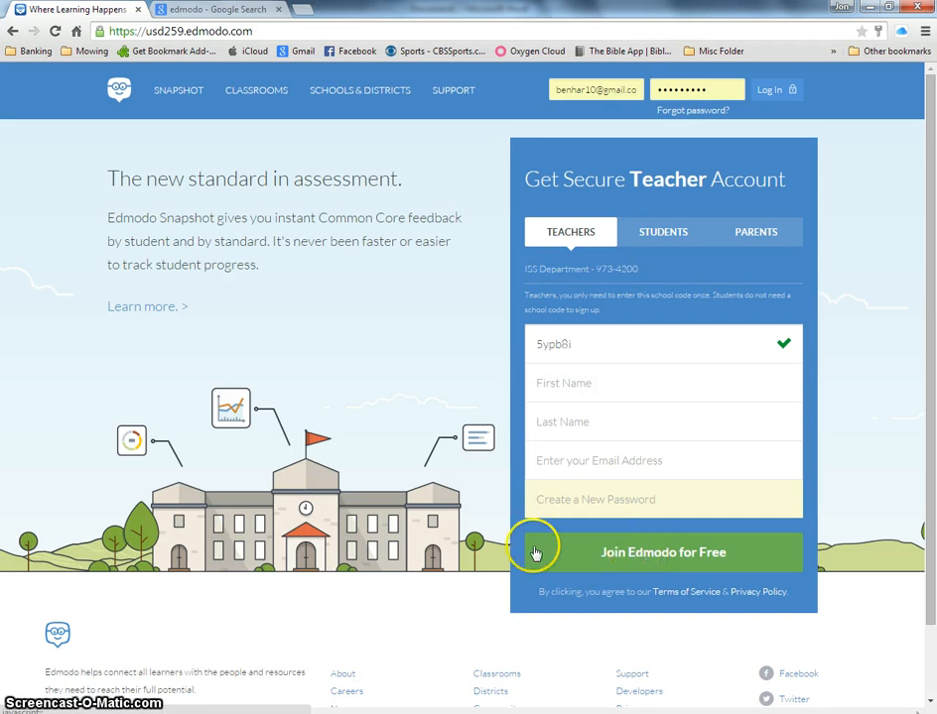
pyautogui.click(770, 91)
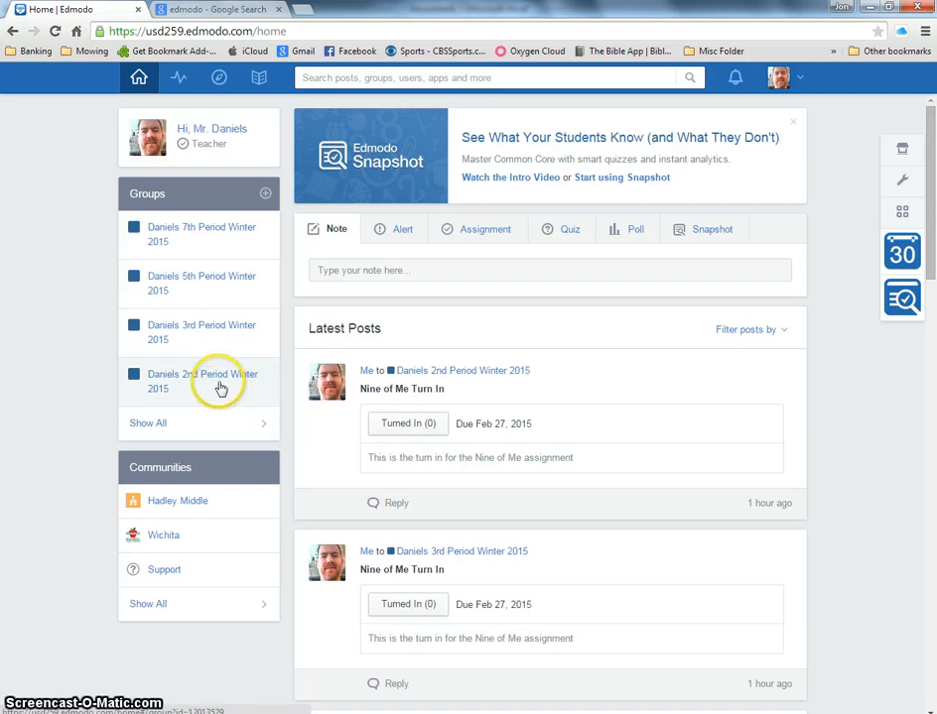
# Examine the grade and subject area choices in the form for creating a group, and close the form without creating one
pyautogui.click(248, 218)
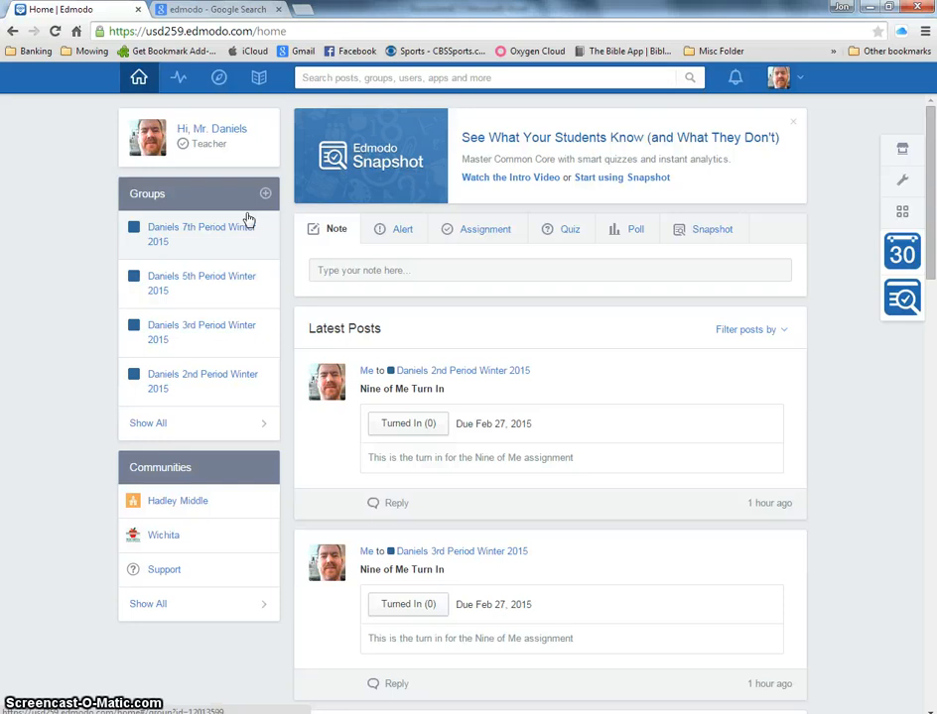
pyautogui.click(263, 195)
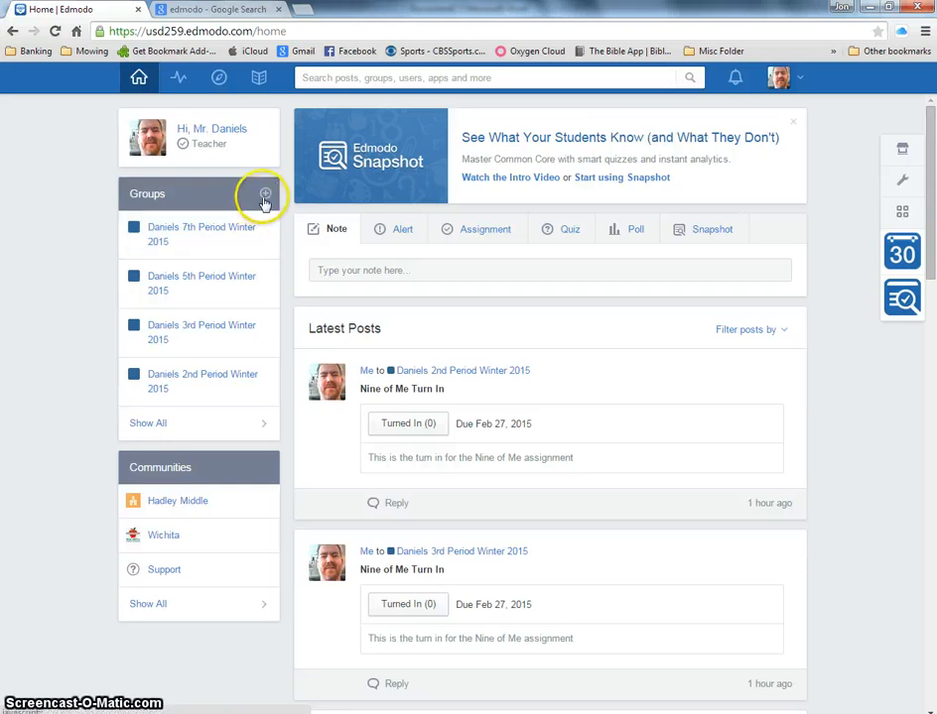
pyautogui.click(266, 224)
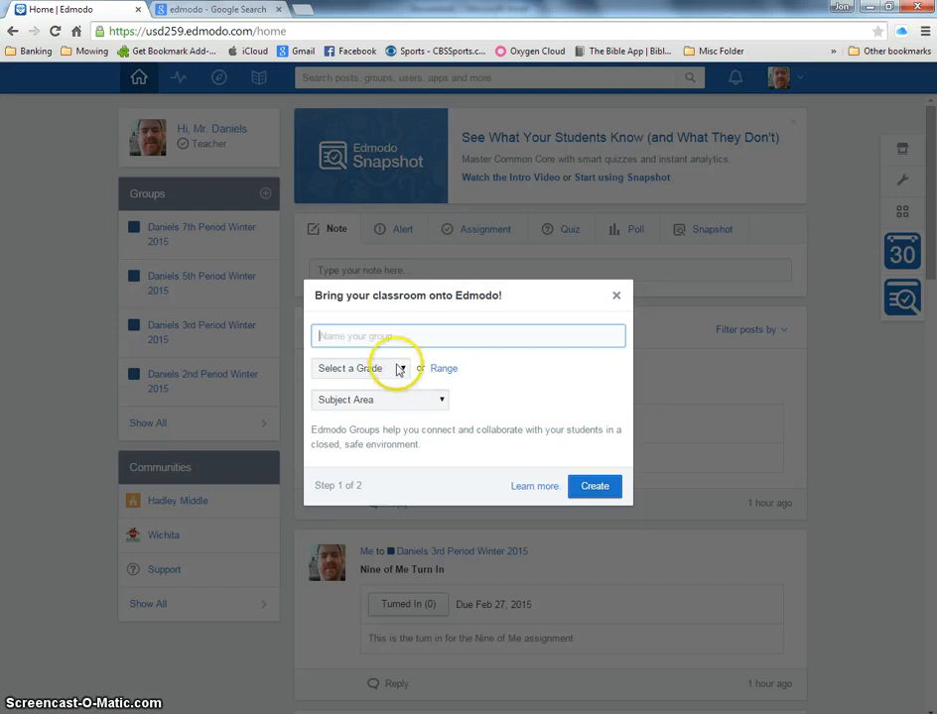
pyautogui.click(400, 370)
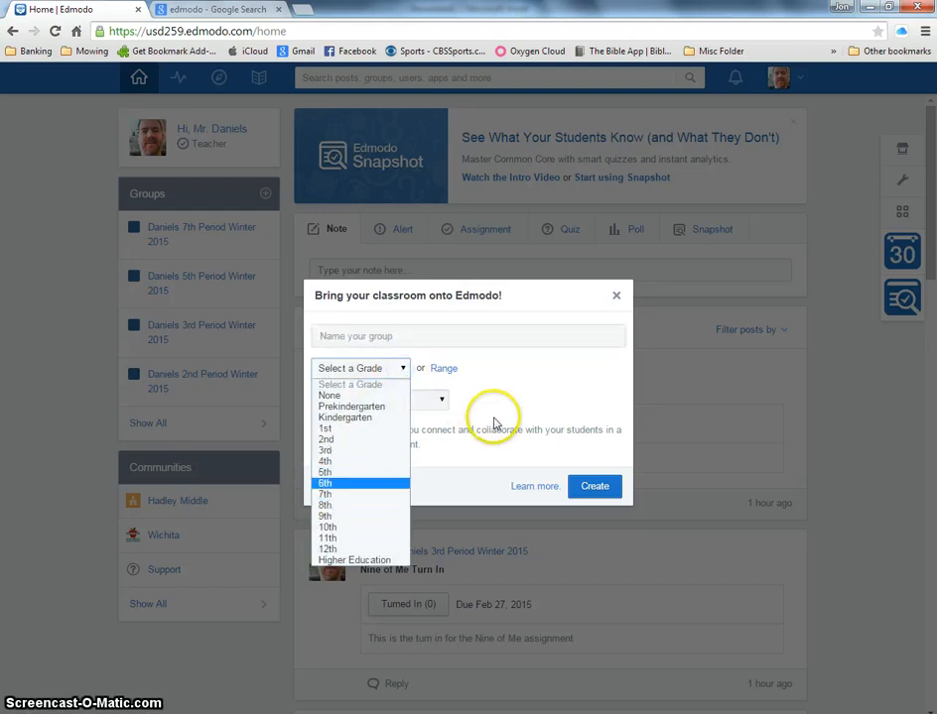
pyautogui.click(434, 414)
pyautogui.click(443, 402)
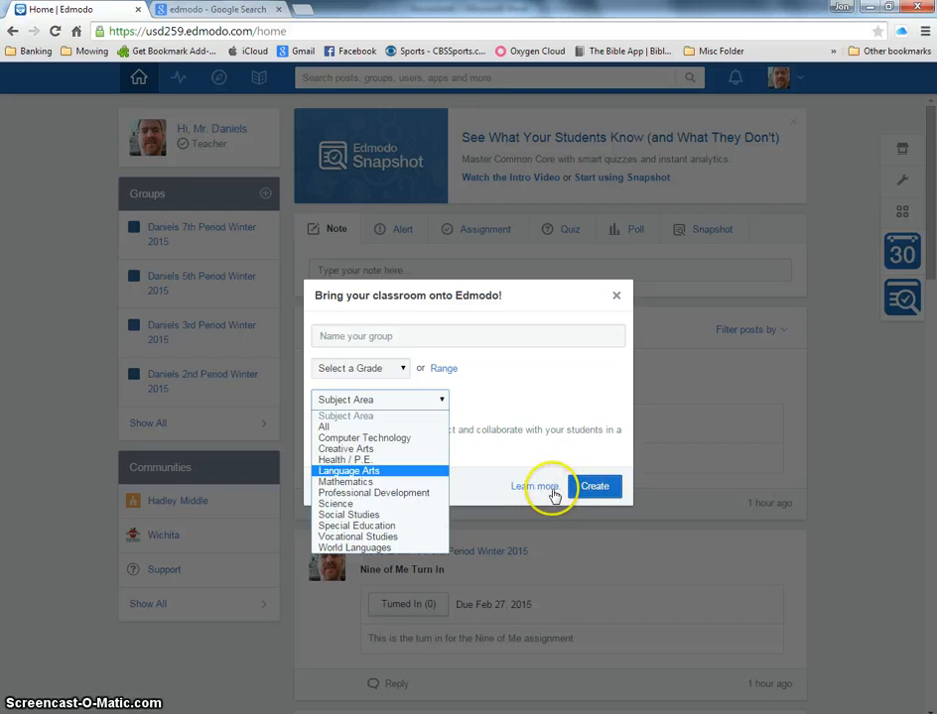
pyautogui.click(617, 297)
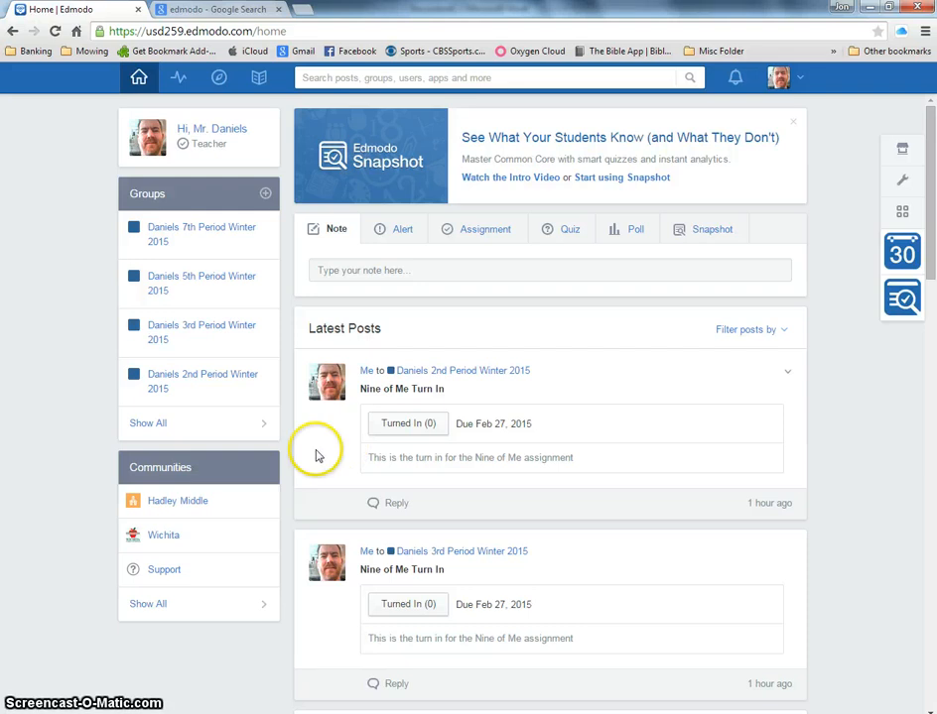
# Open the 2nd Period Winter 2015 group and review its posts and group settings without changing anything
pyautogui.click(208, 383)
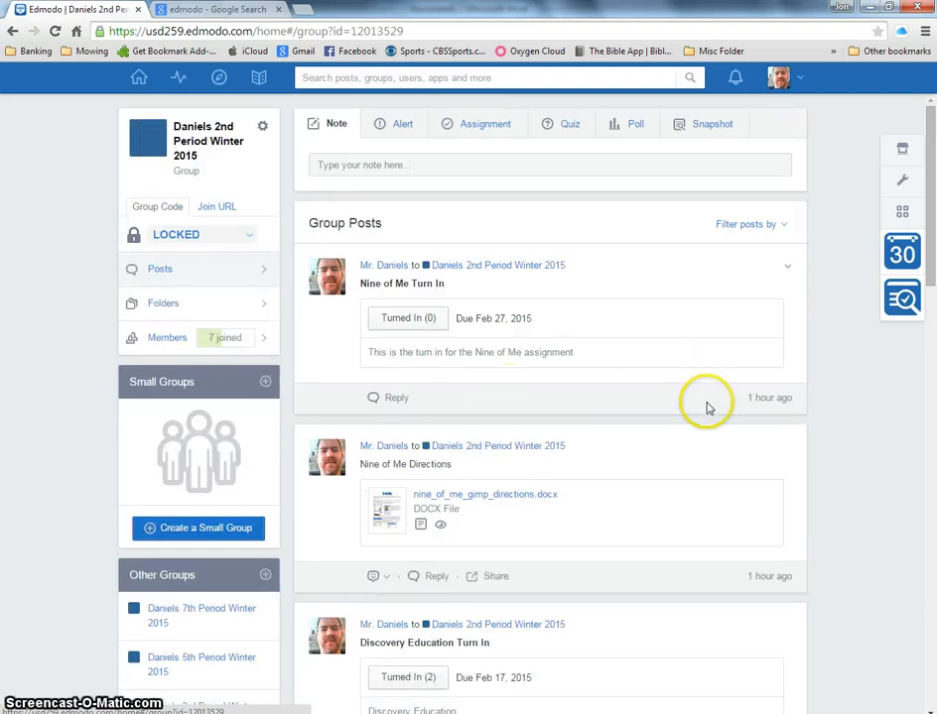
pyautogui.moveTo(929, 281); pyautogui.dragTo(933, 243)
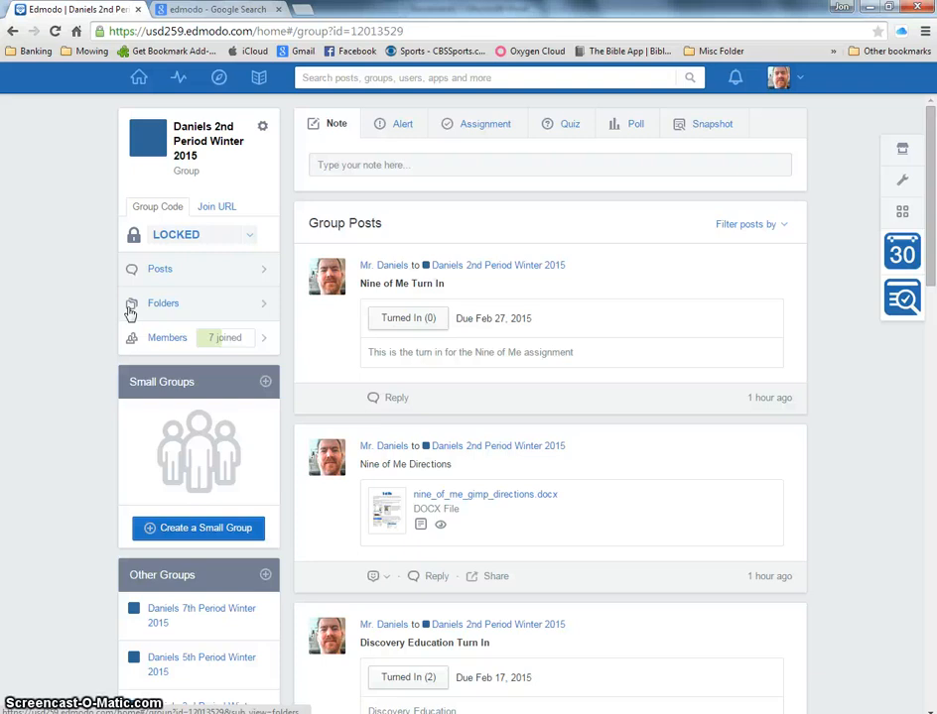
pyautogui.click(262, 127)
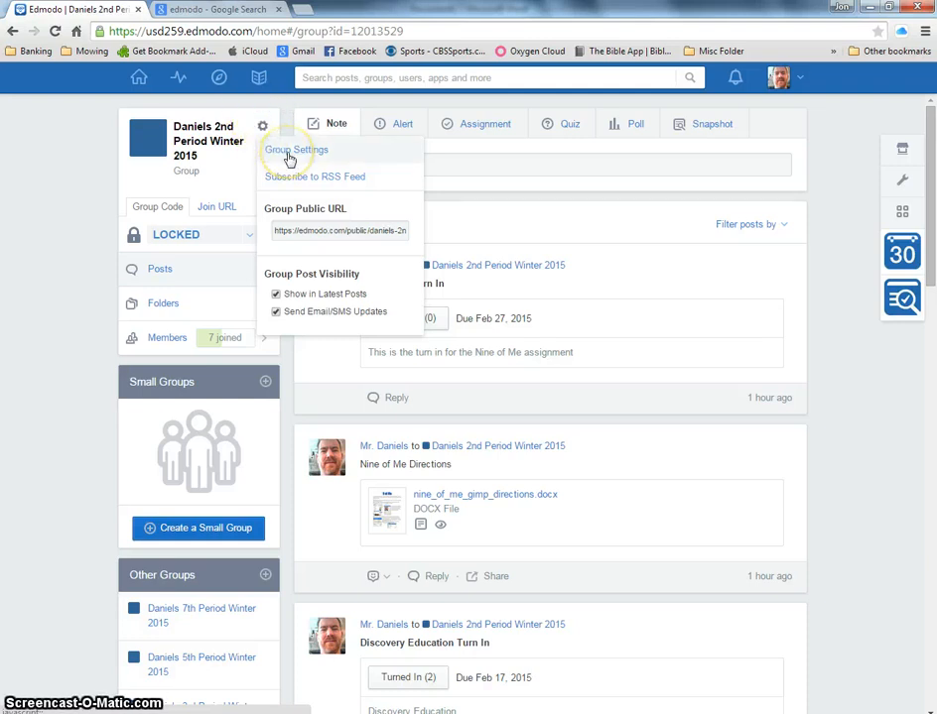
pyautogui.click(289, 158)
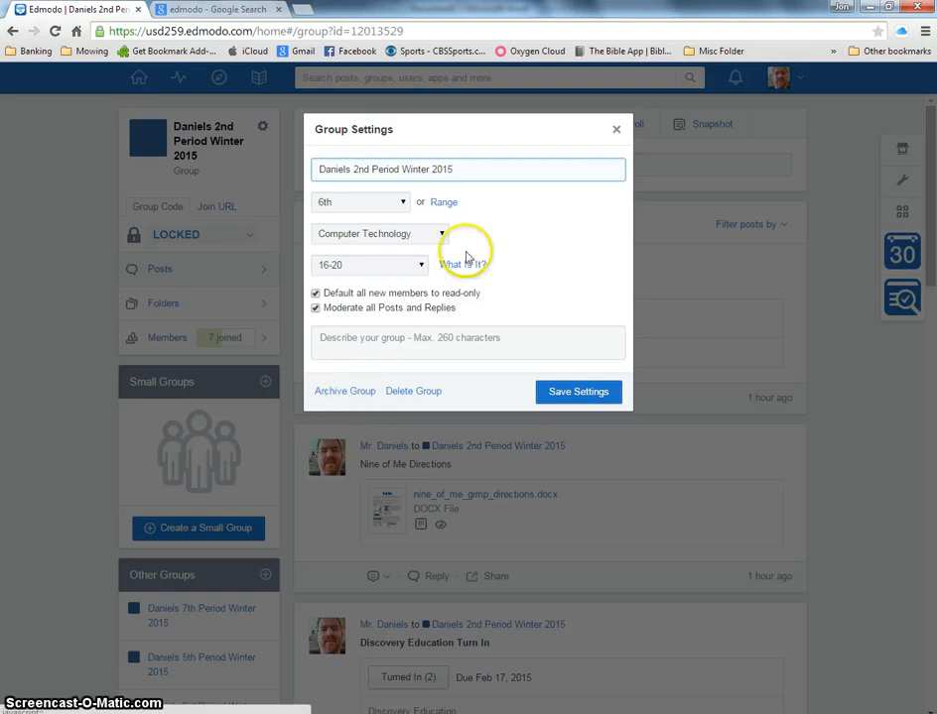
pyautogui.click(617, 133)
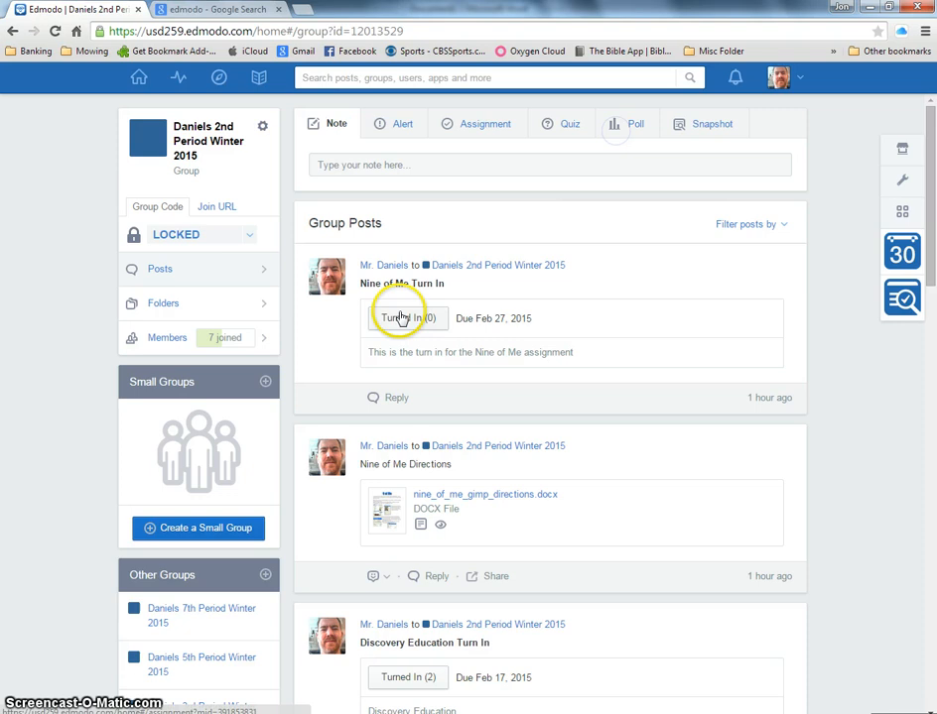
# Try to list the archived groups from the overview of all groups, and log back in to Edmodo
pyautogui.click(140, 79)
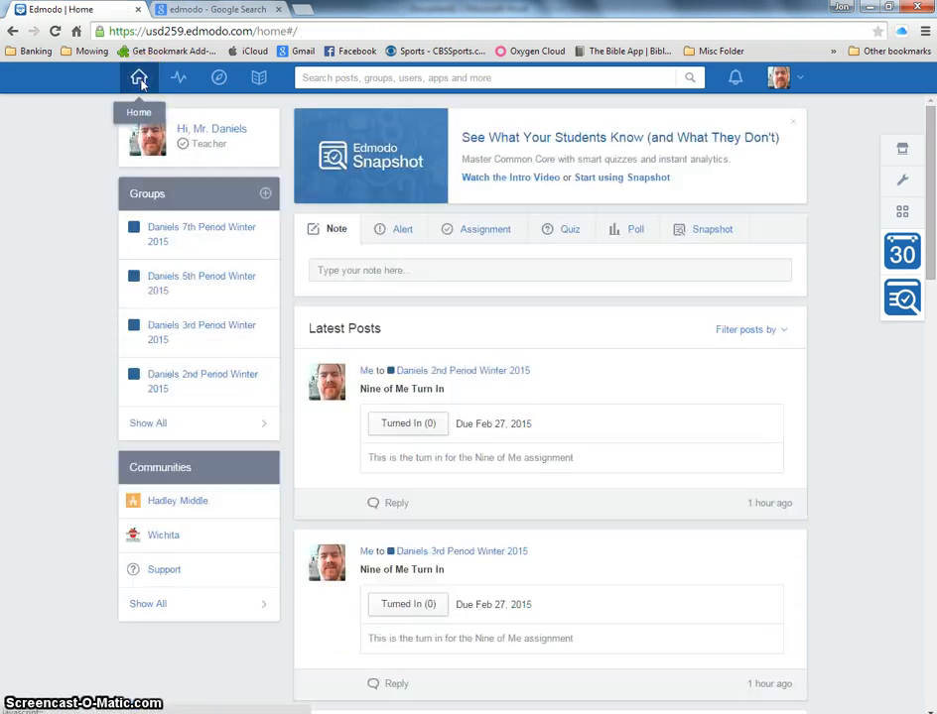
pyautogui.click(169, 434)
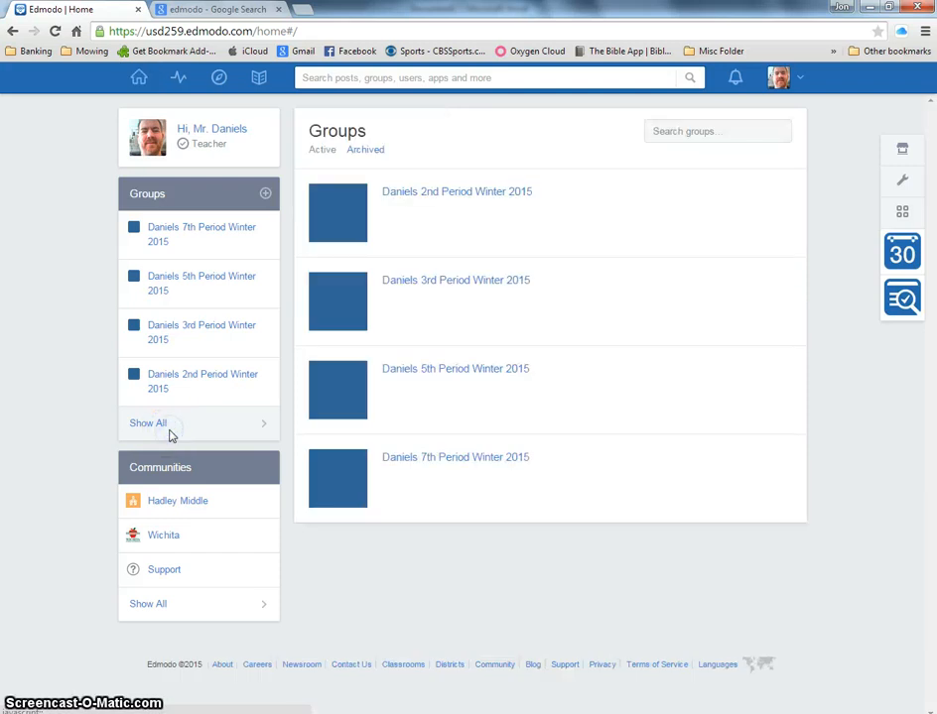
pyautogui.click(376, 154)
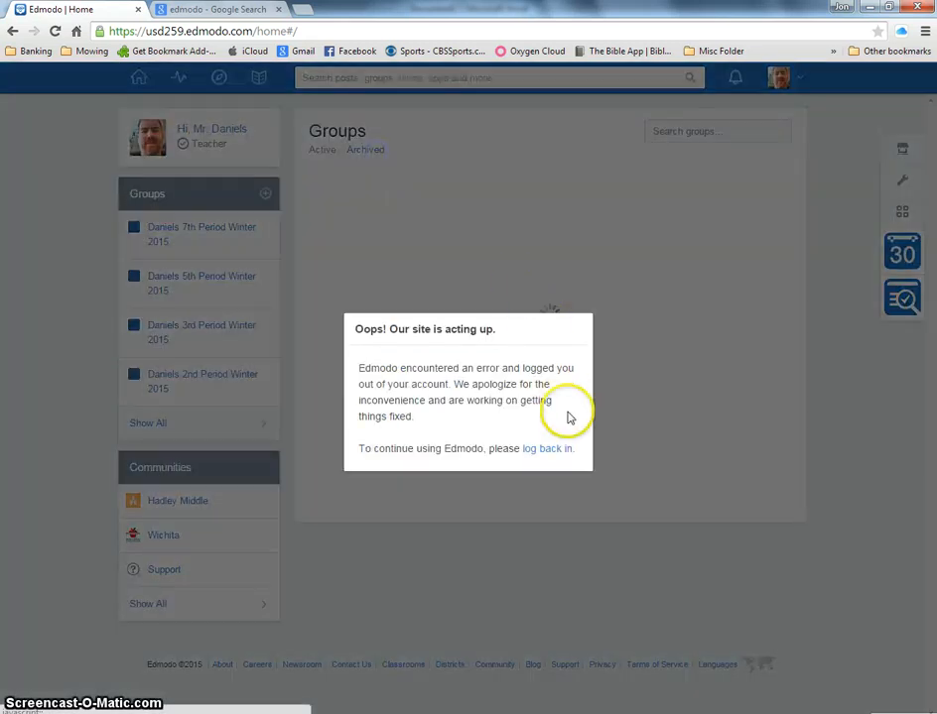
pyautogui.click(553, 453)
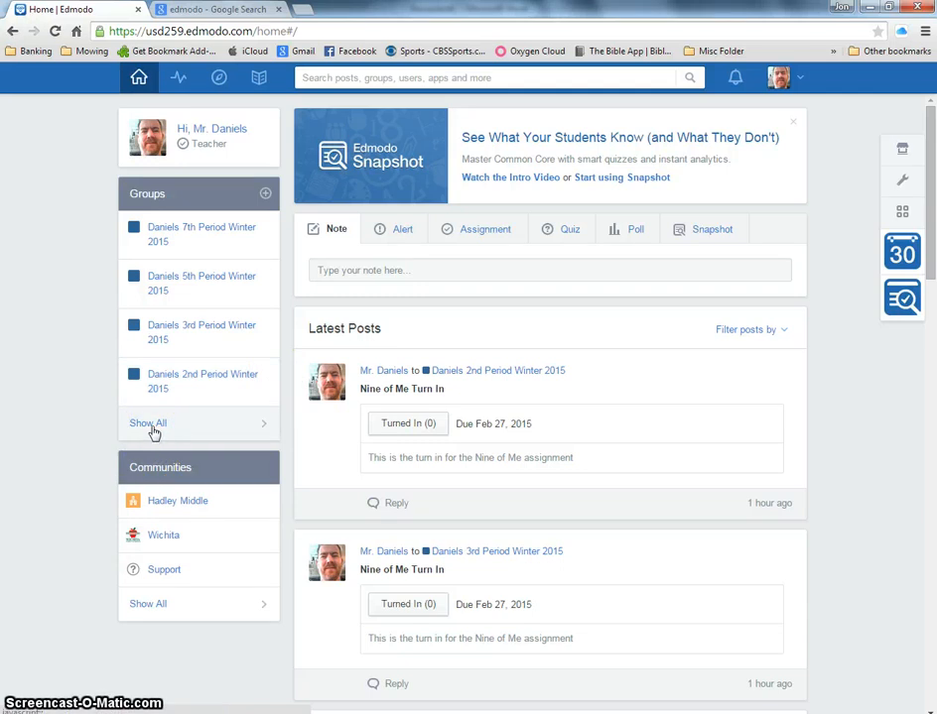
# List the archived groups and open the archived 1st Period 2012-13Win group to review its old posts
pyautogui.click(159, 424)
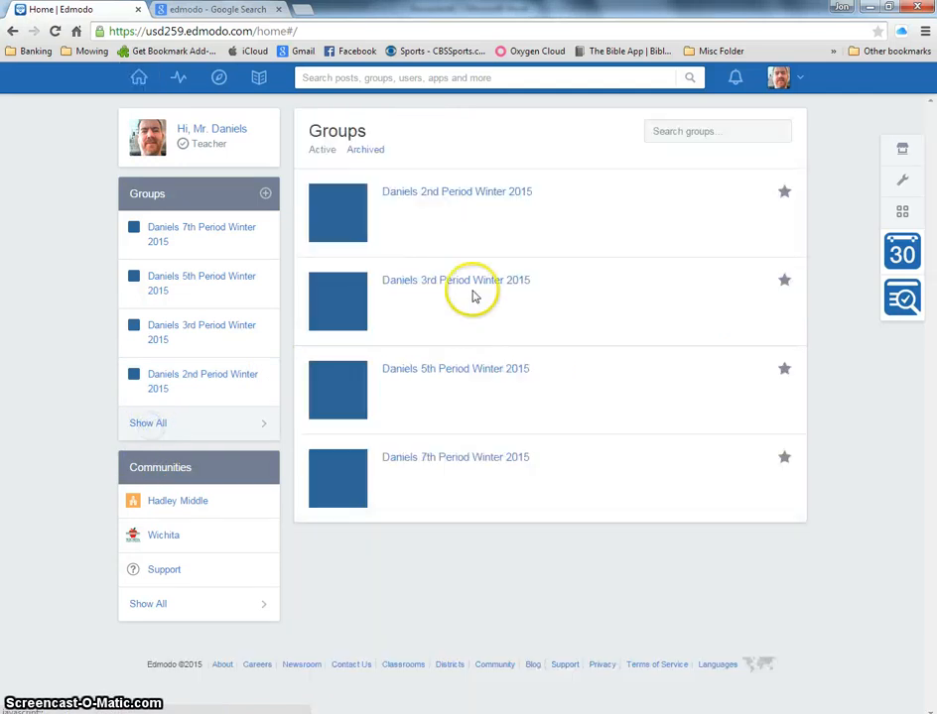
pyautogui.click(379, 153)
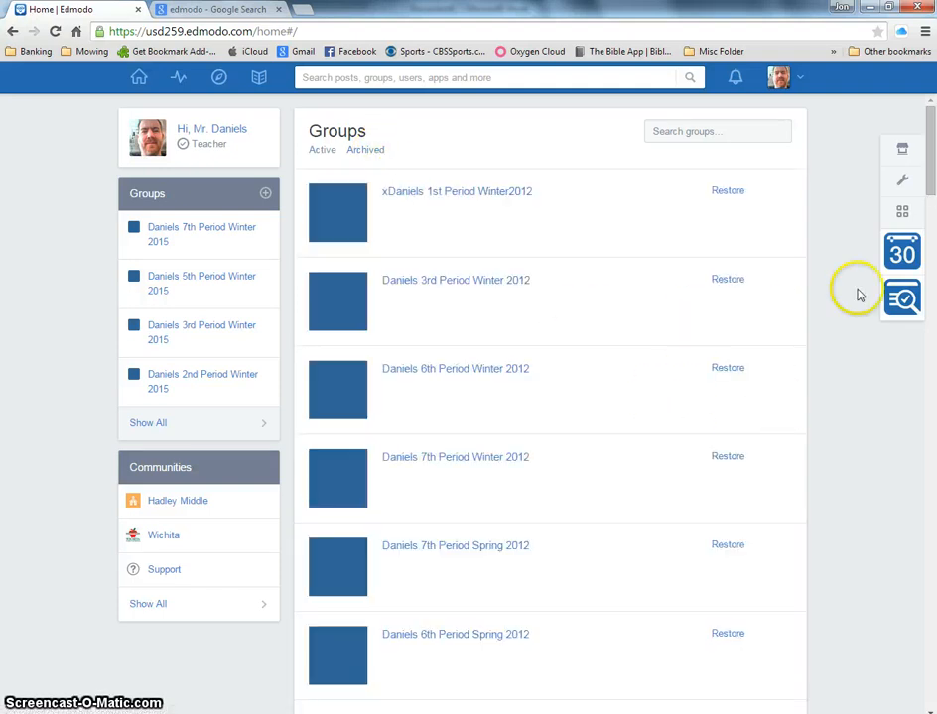
pyautogui.moveTo(931, 197); pyautogui.dragTo(933, 316)
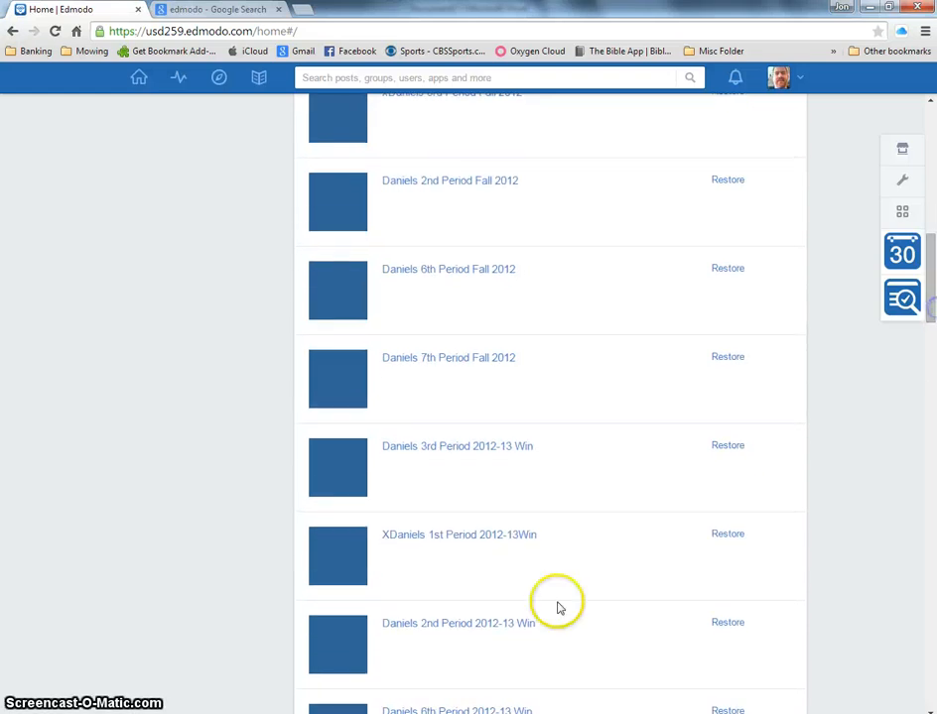
pyautogui.click(460, 539)
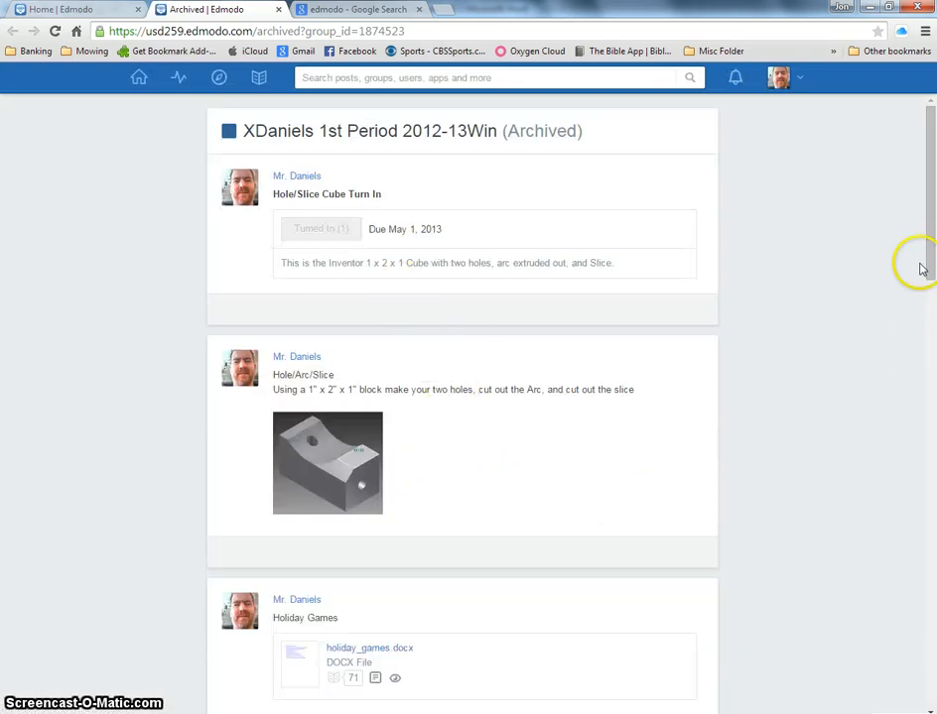
pyautogui.moveTo(931, 259); pyautogui.dragTo(928, 233)
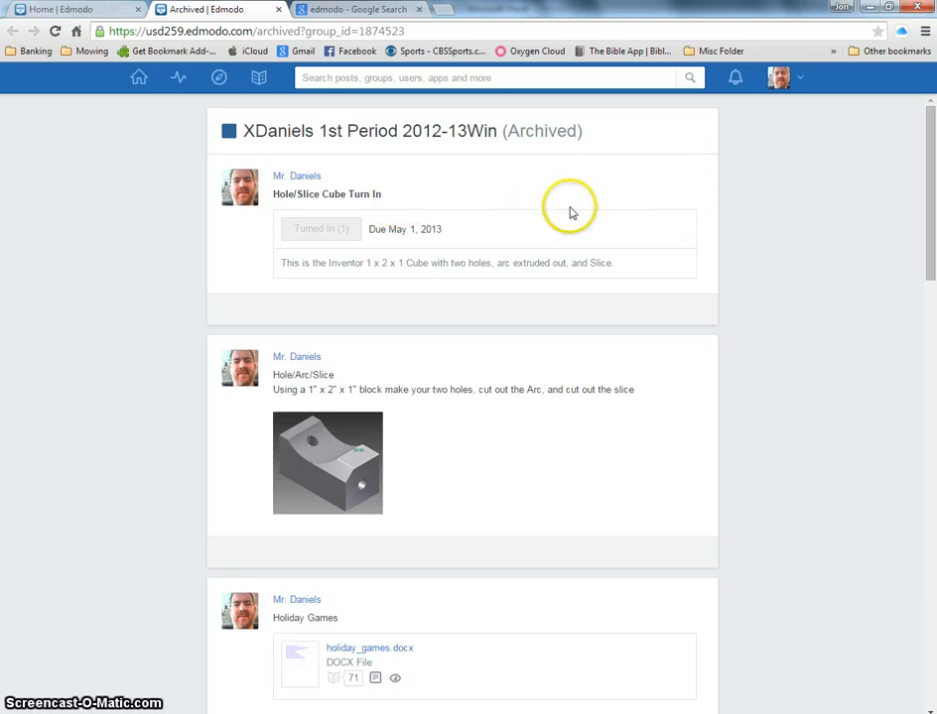
# Return to the Edmodo home page and show the archived groups with their restore options again
pyautogui.click(140, 79)
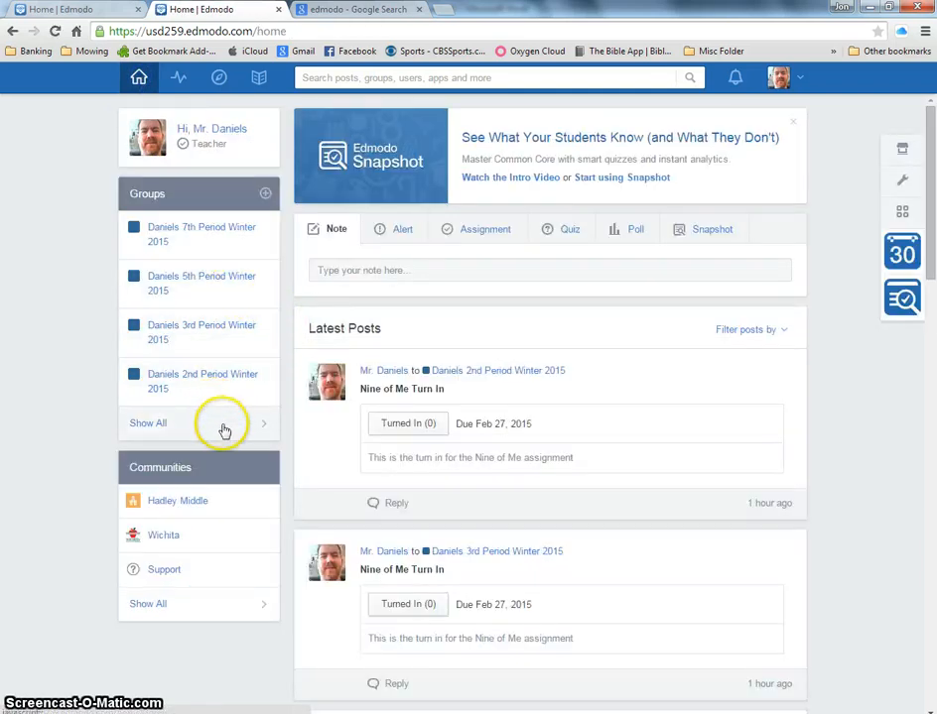
pyautogui.click(225, 428)
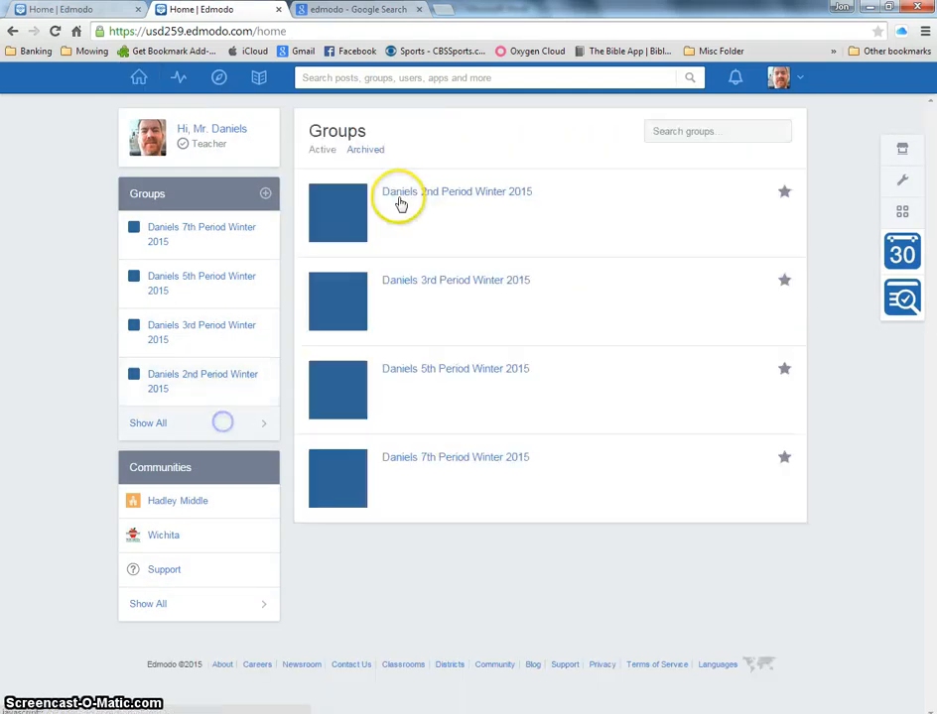
pyautogui.click(369, 154)
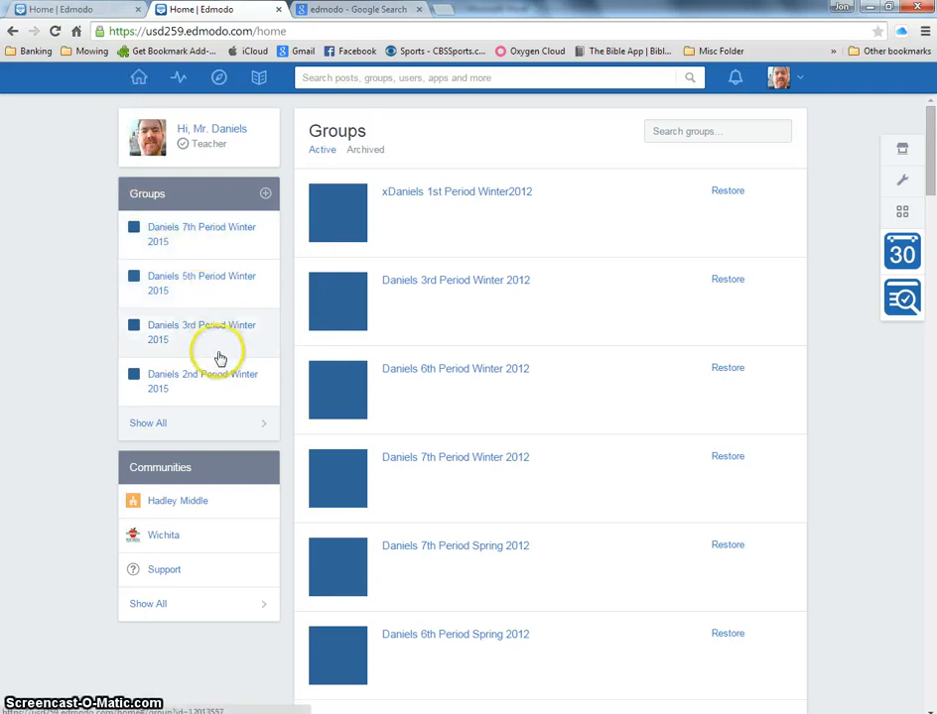
# Try to send the 2nd Period Winter 2015 group an assignment titled "Assignment Test" without a description or due date
pyautogui.click(223, 387)
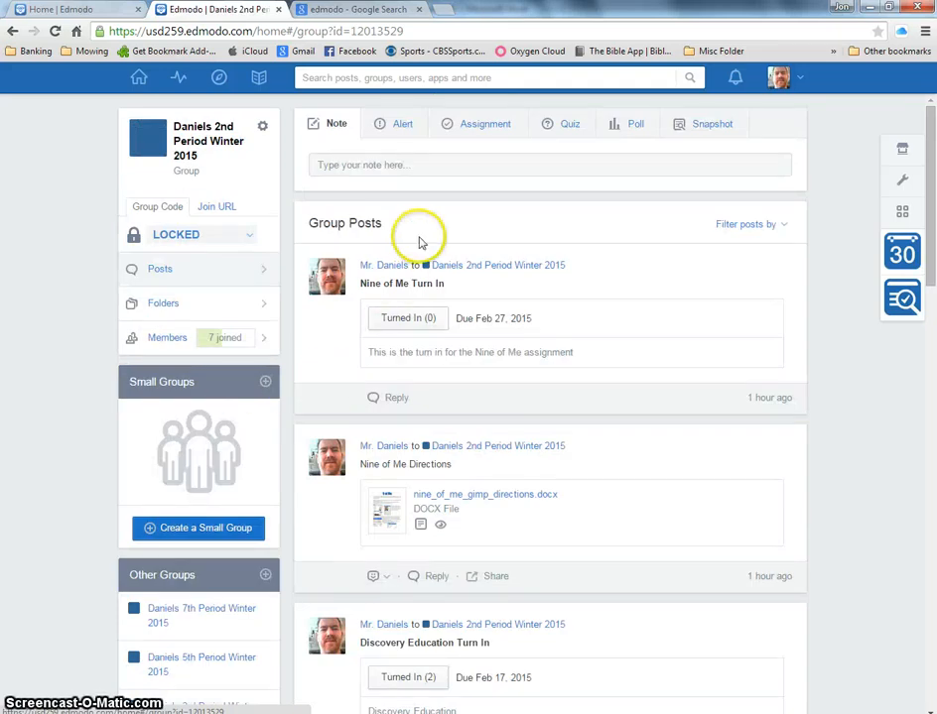
pyautogui.click(477, 131)
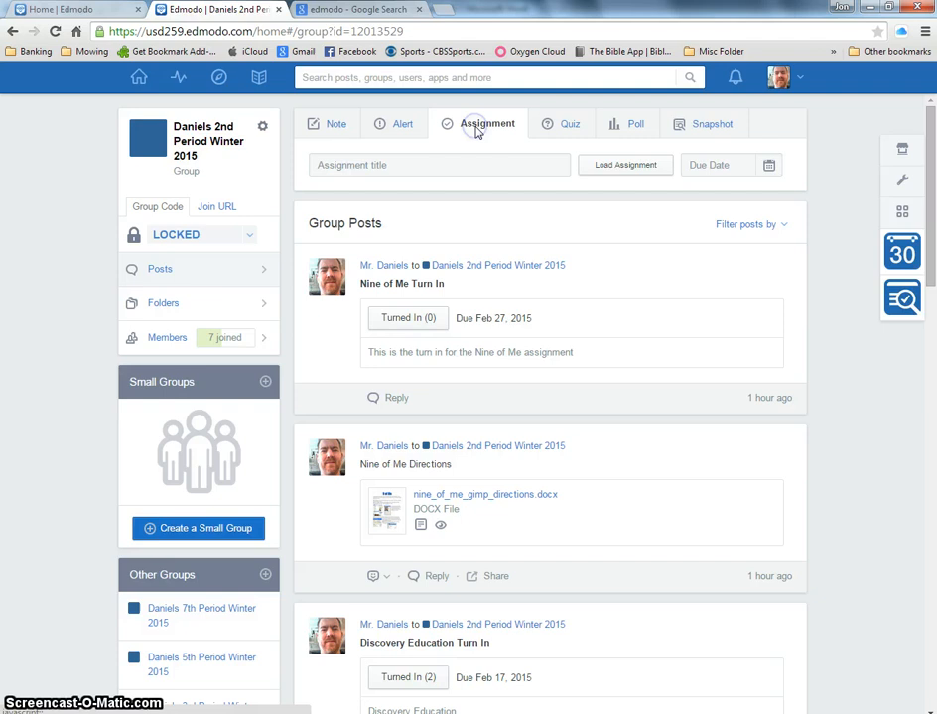
pyautogui.click(430, 167)
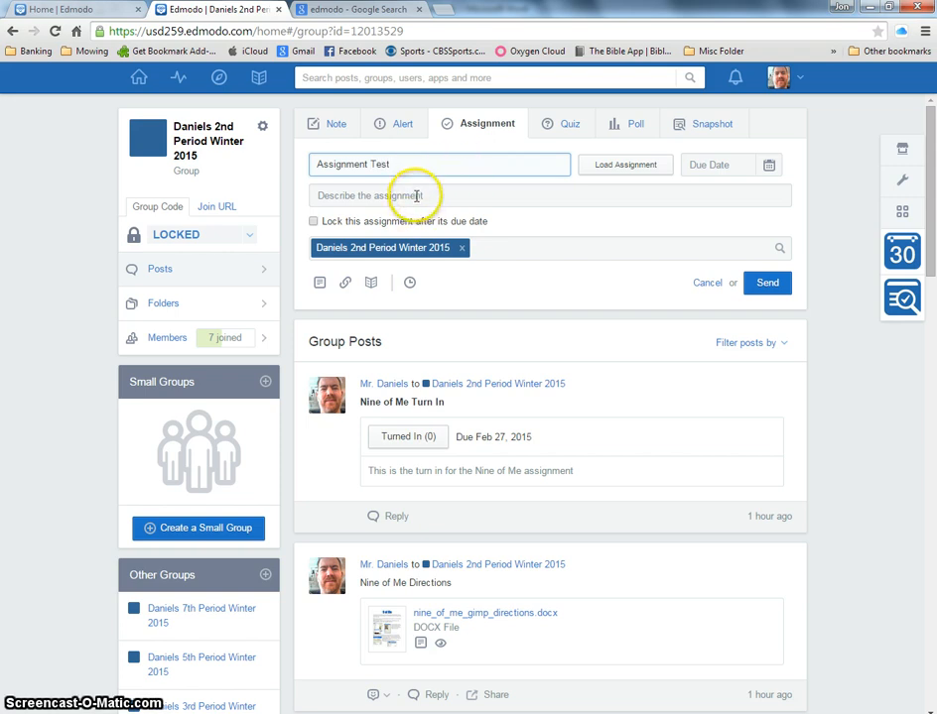
pyautogui.click(417, 196)
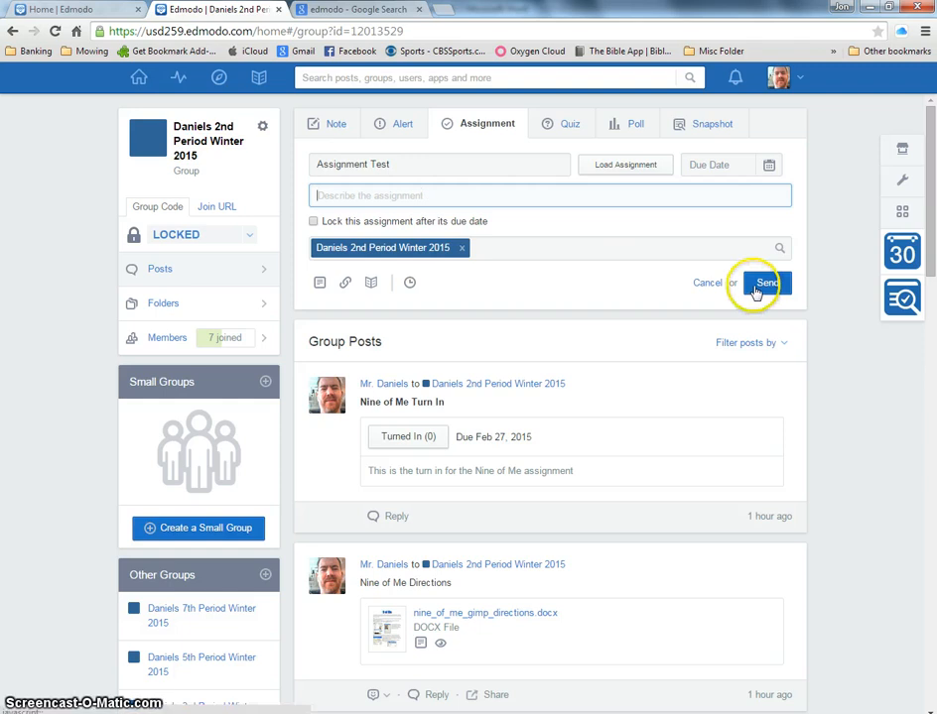
pyautogui.click(769, 166)
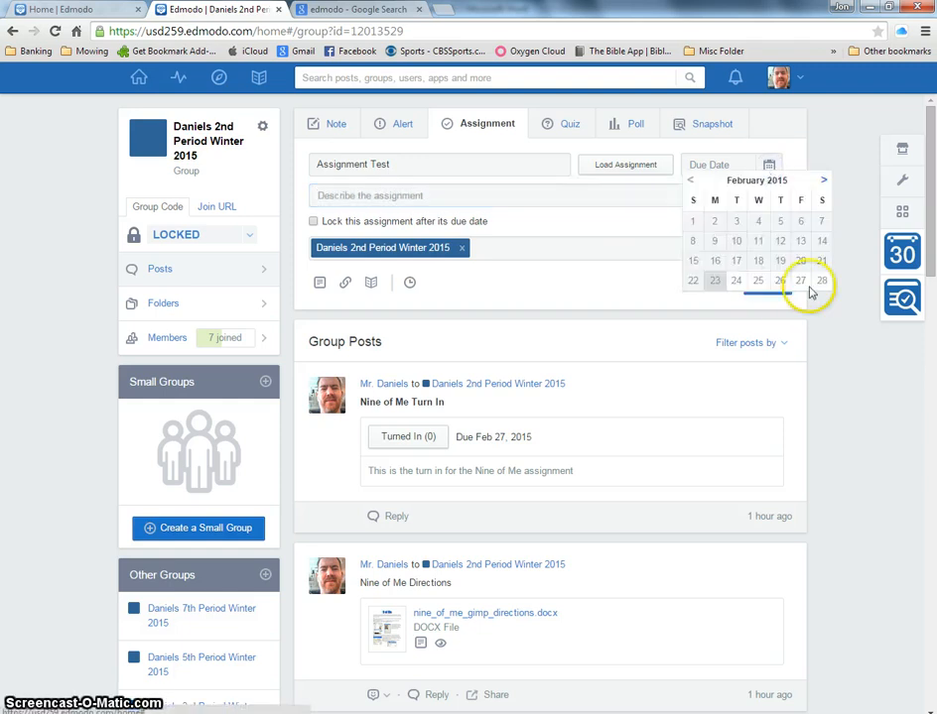
pyautogui.click(589, 231)
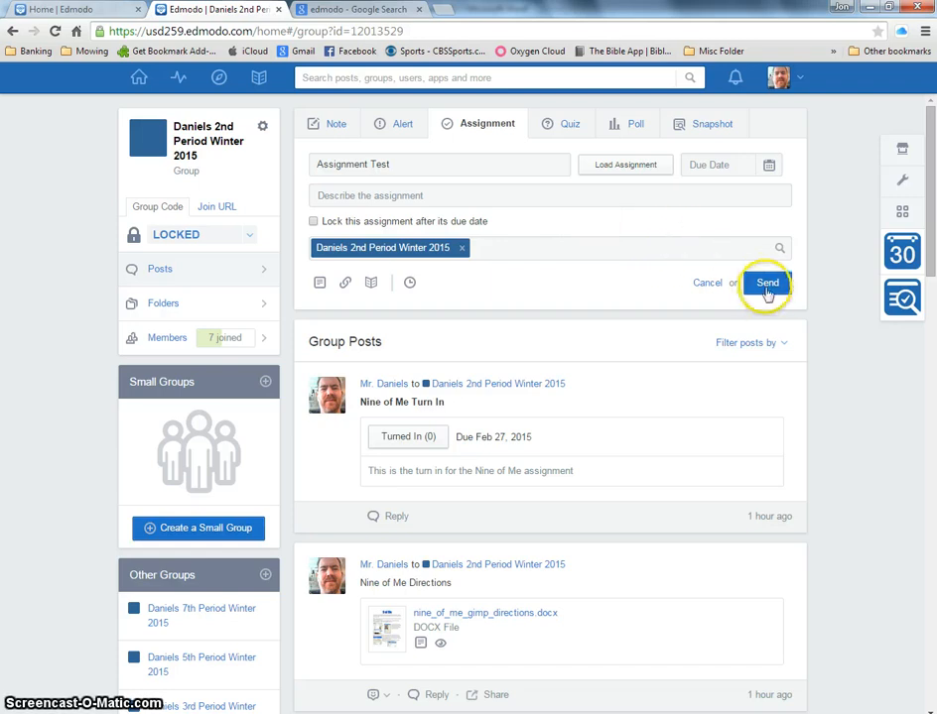
pyautogui.click(767, 287)
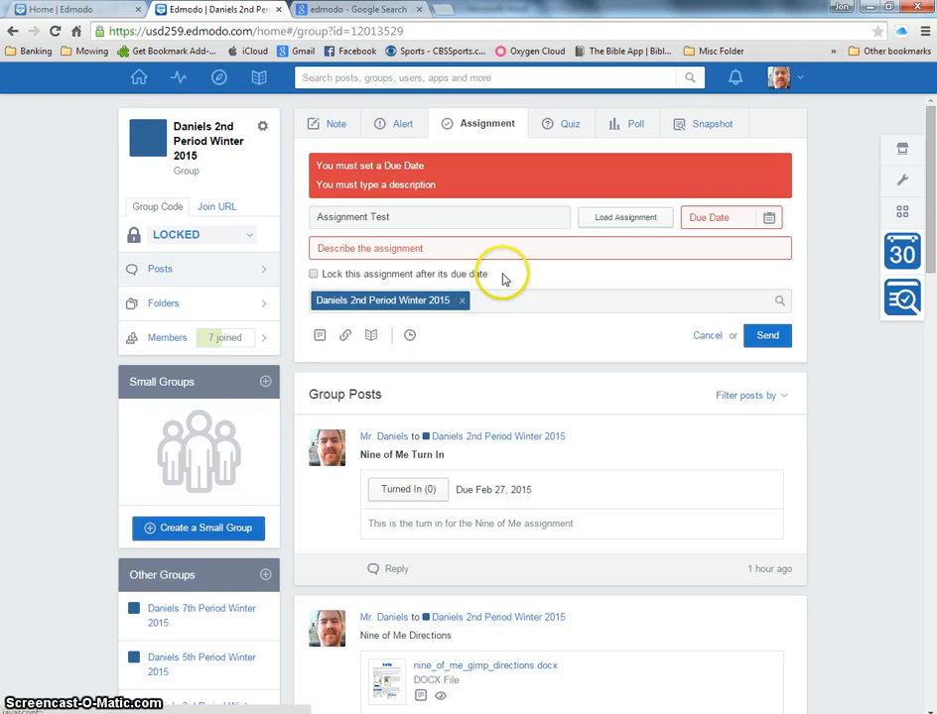
# Search the saved assignments for "scavenger" and load Scavenger Hunt Internet Turn In into the assignment draft
pyautogui.click(603, 223)
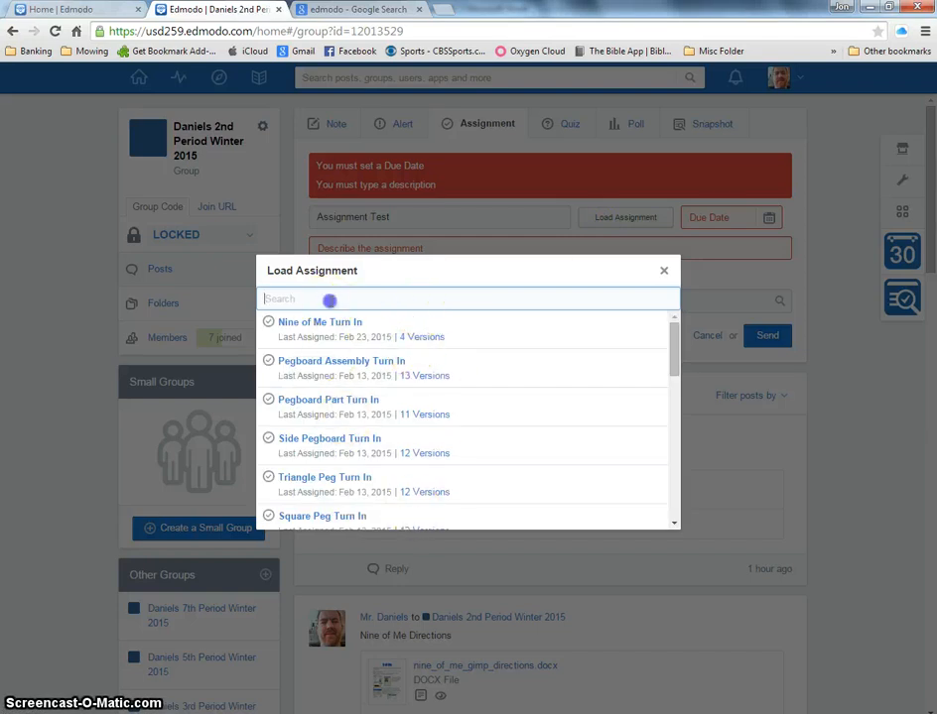
pyautogui.click(336, 301)
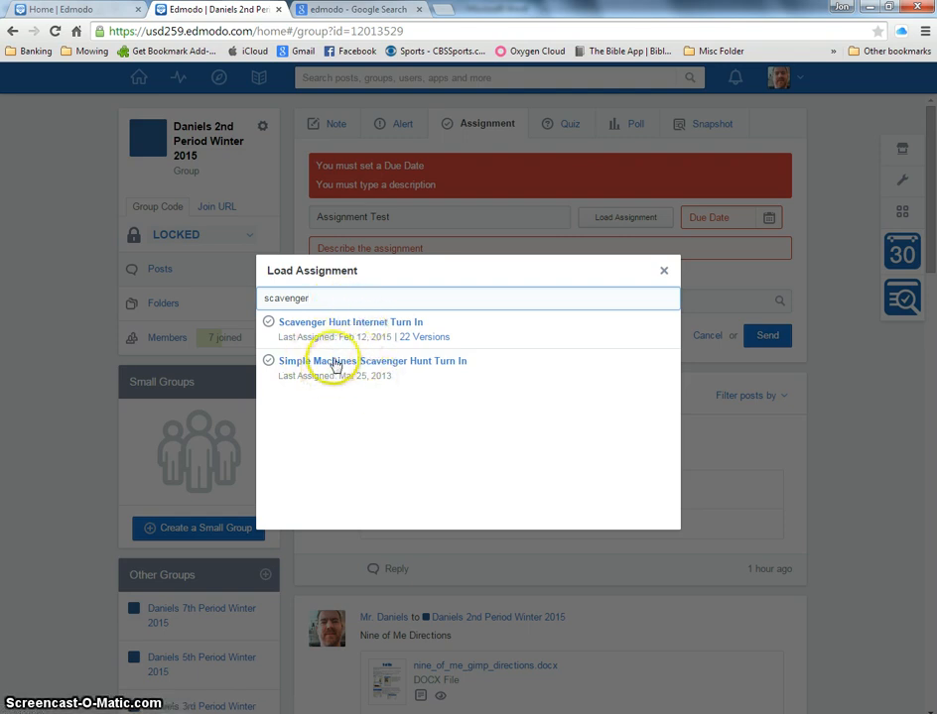
pyautogui.click(358, 323)
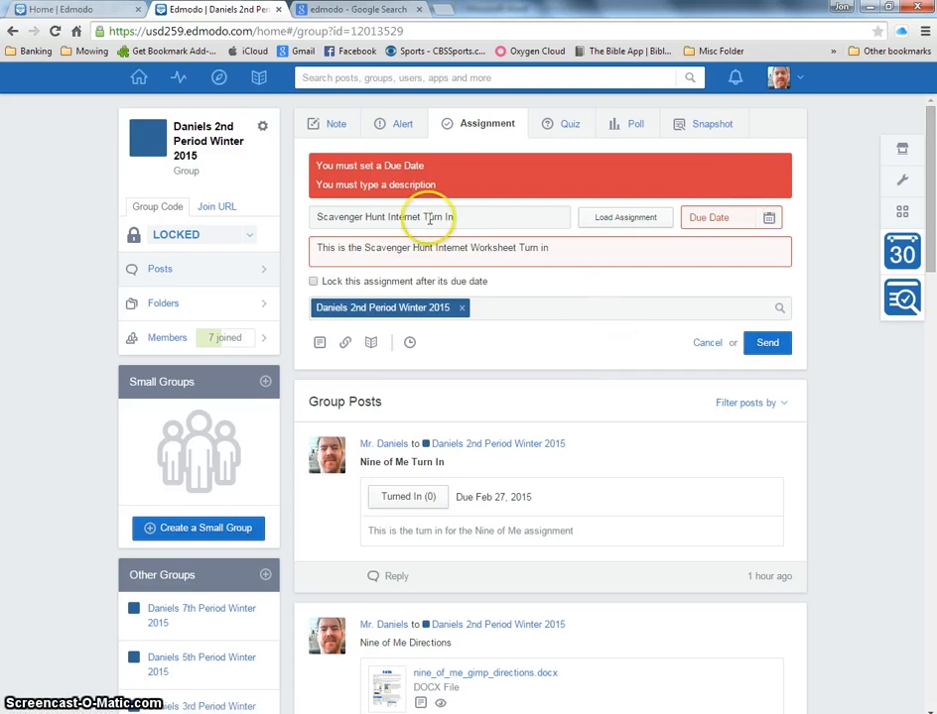
# Look over the files stored in the library, and return to the 2nd Period Winter 2015 group through the home page
pyautogui.click(255, 82)
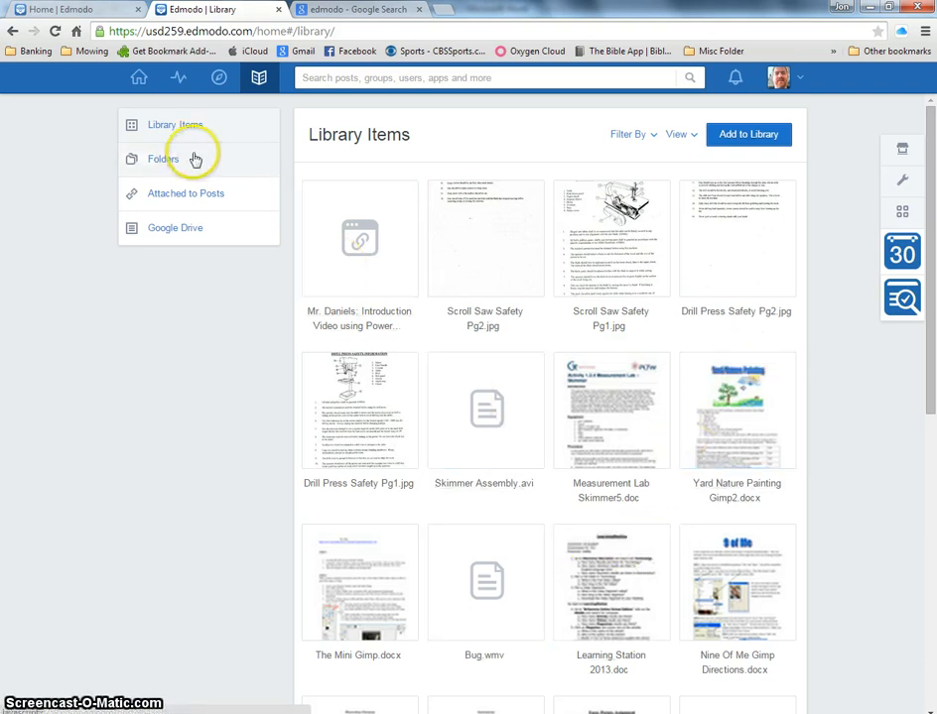
pyautogui.click(138, 81)
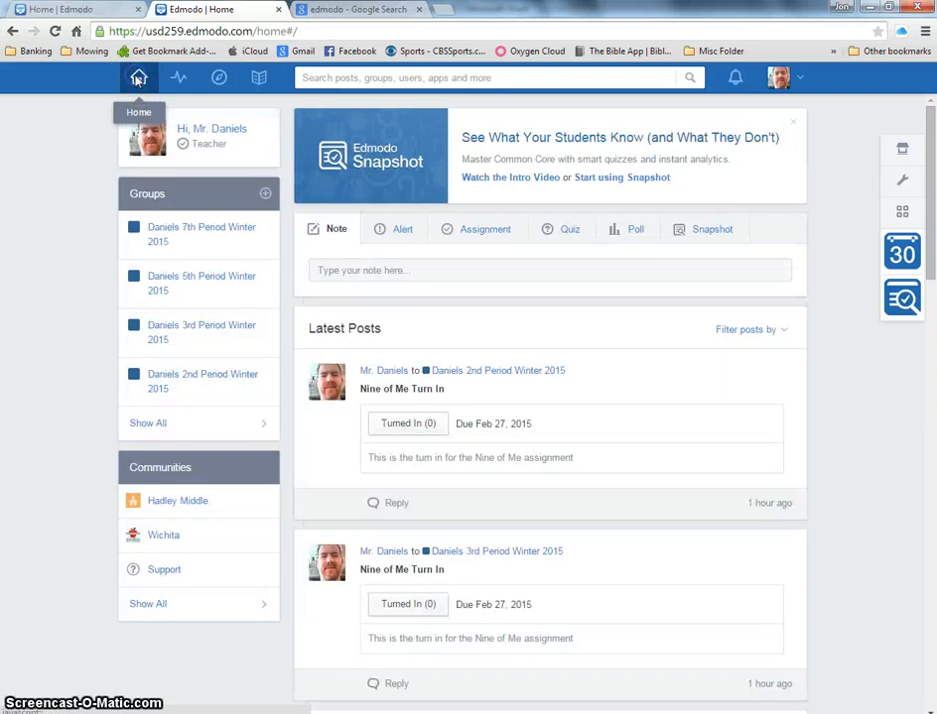
pyautogui.click(200, 385)
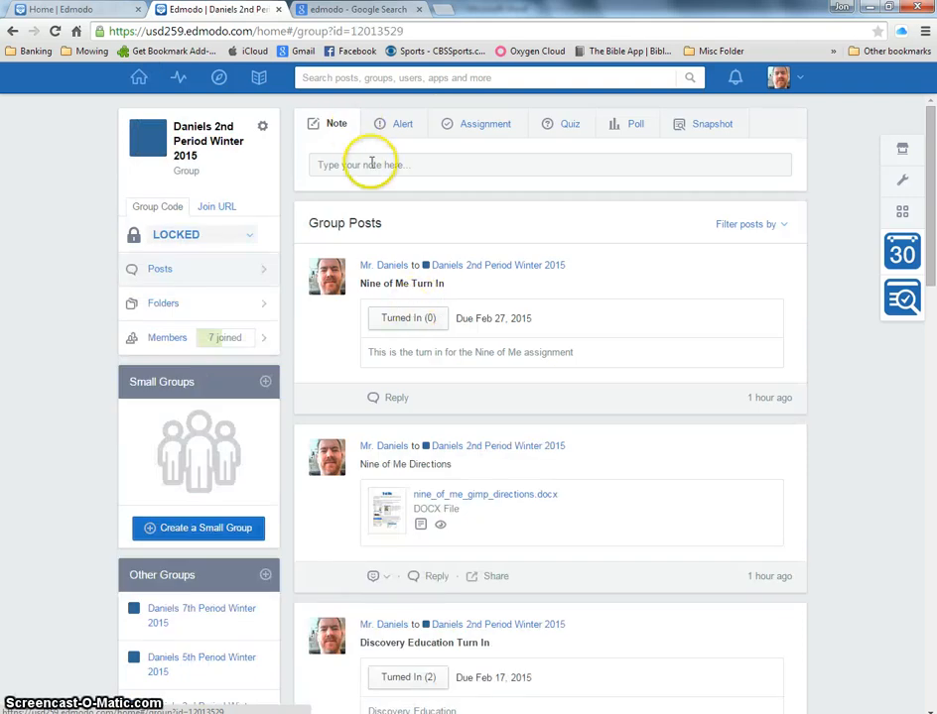
# Start a note to the group and attach Dragster Reflection.docx from the library by searching for "Dragster"
pyautogui.click(372, 165)
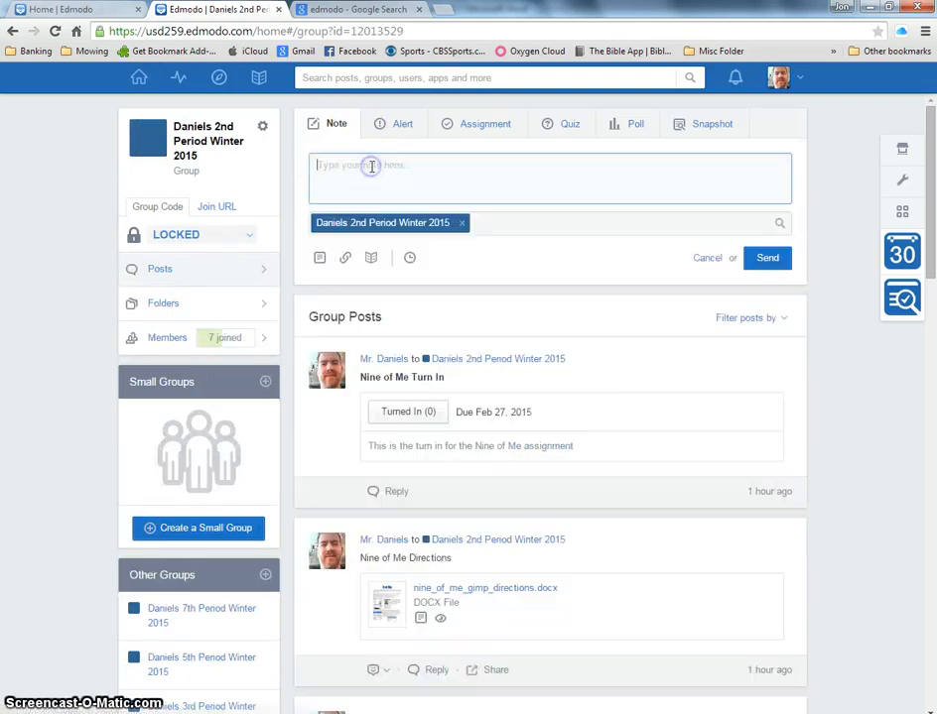
pyautogui.click(370, 257)
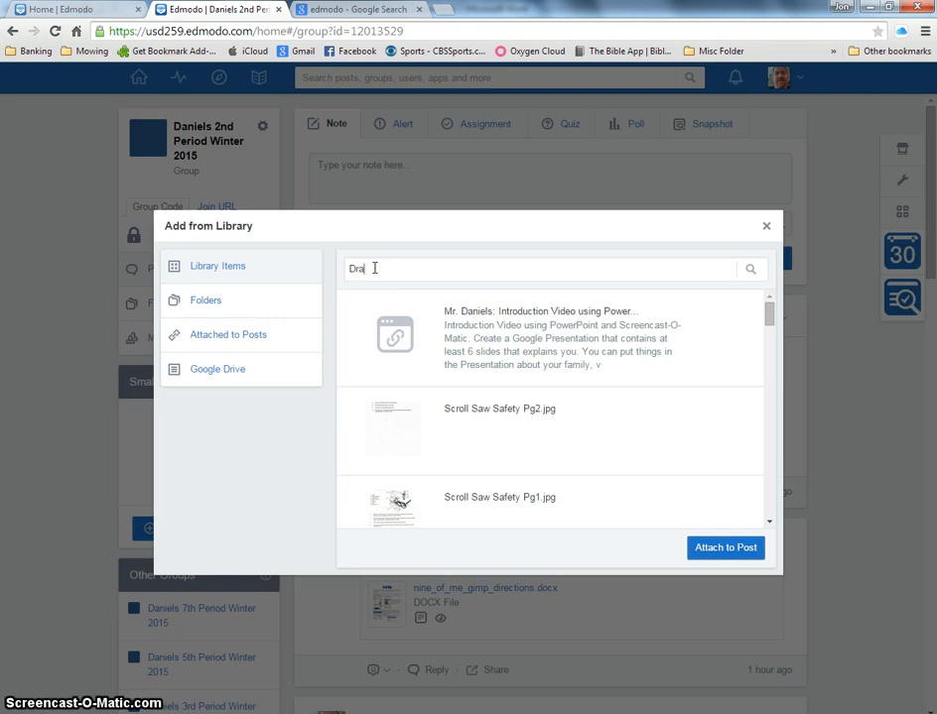
pyautogui.write('ter')
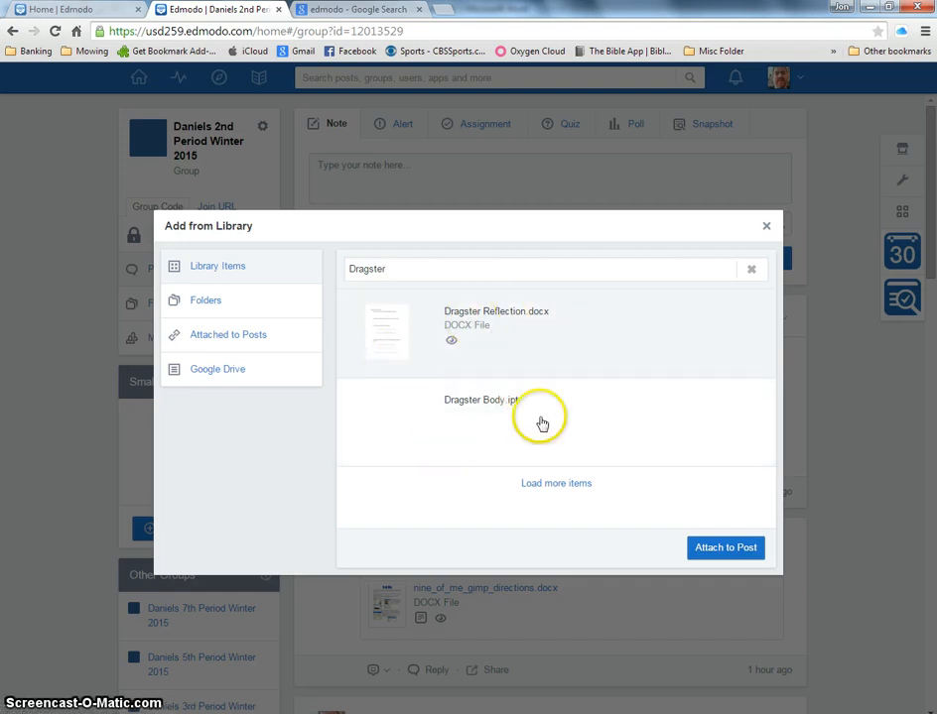
pyautogui.click(496, 362)
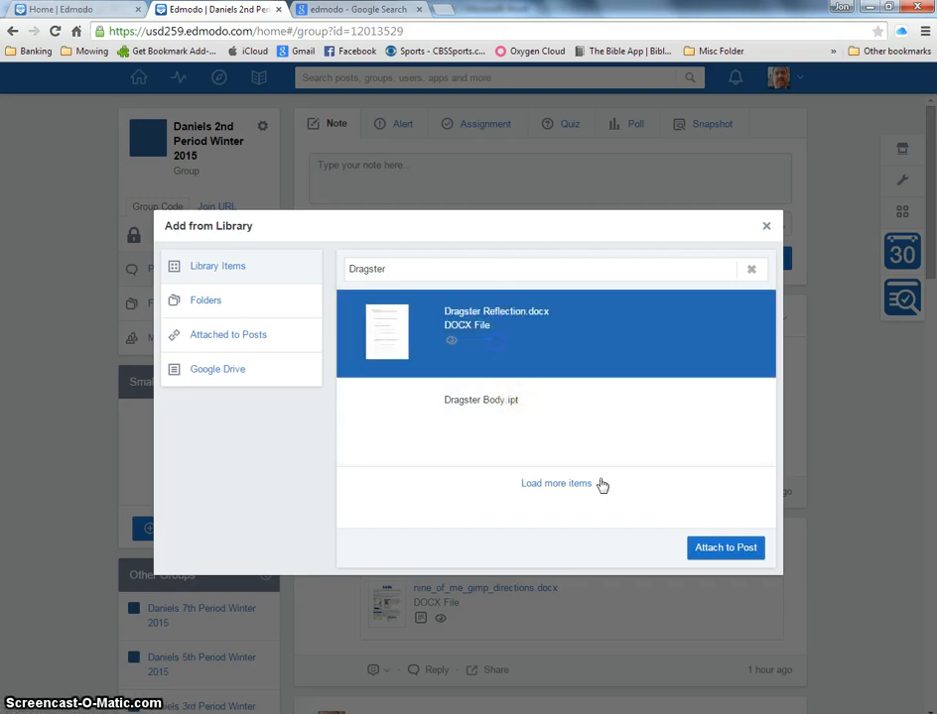
pyautogui.click(724, 548)
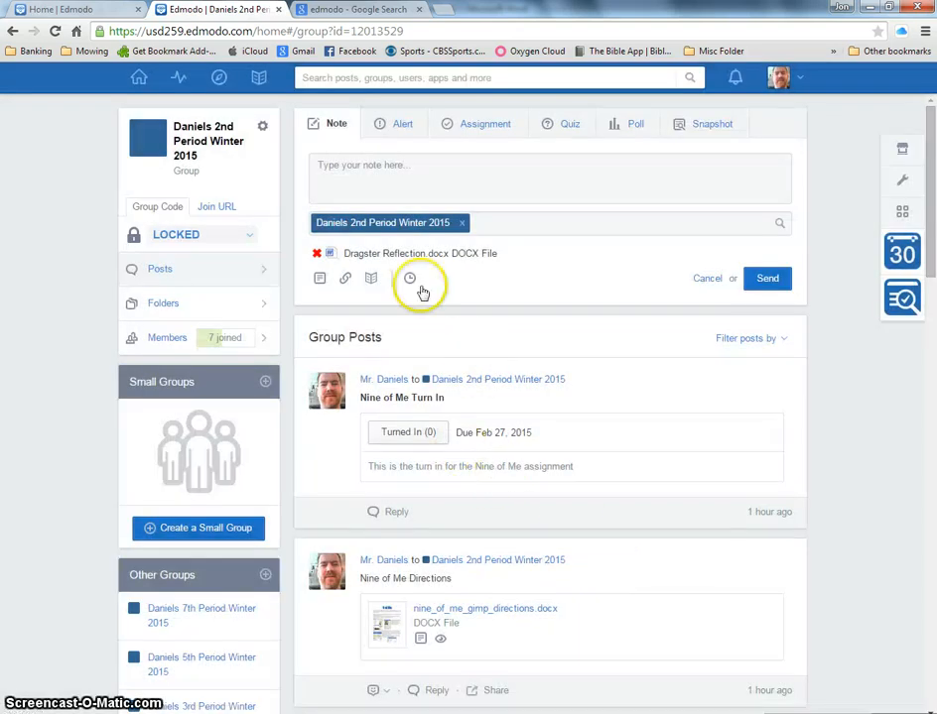
pyautogui.click(355, 172)
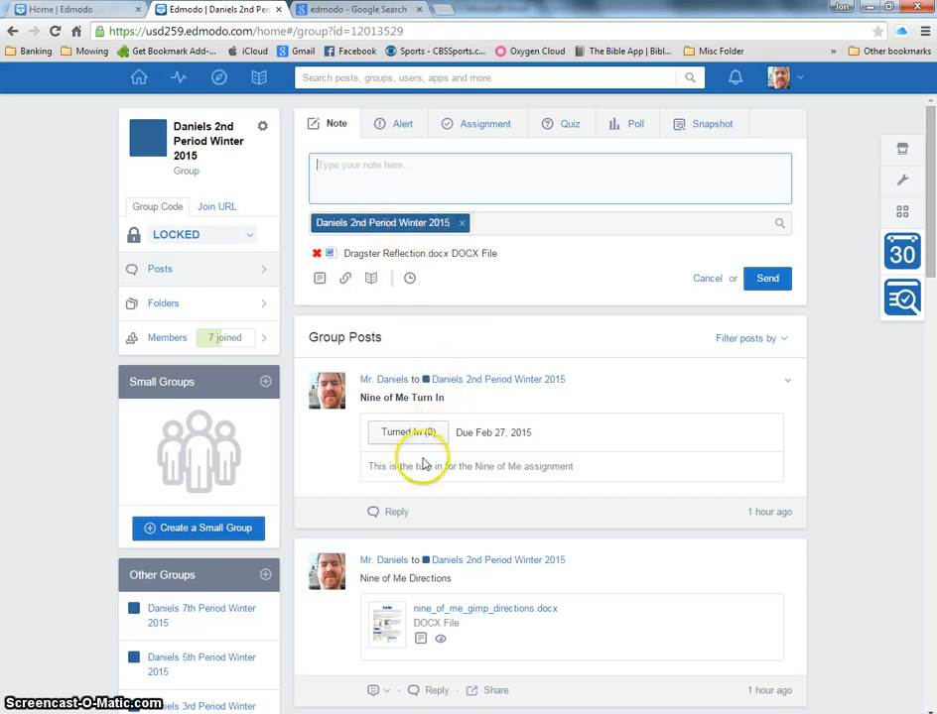
pyautogui.scroll(-3, 424, 465)
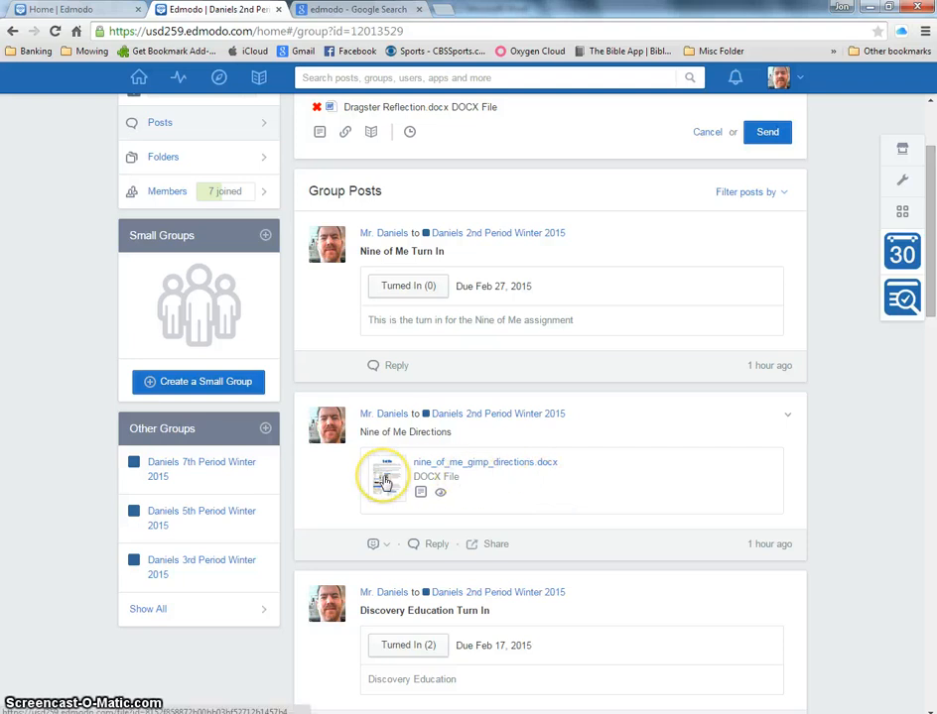
pyautogui.scroll(2, 383, 483)
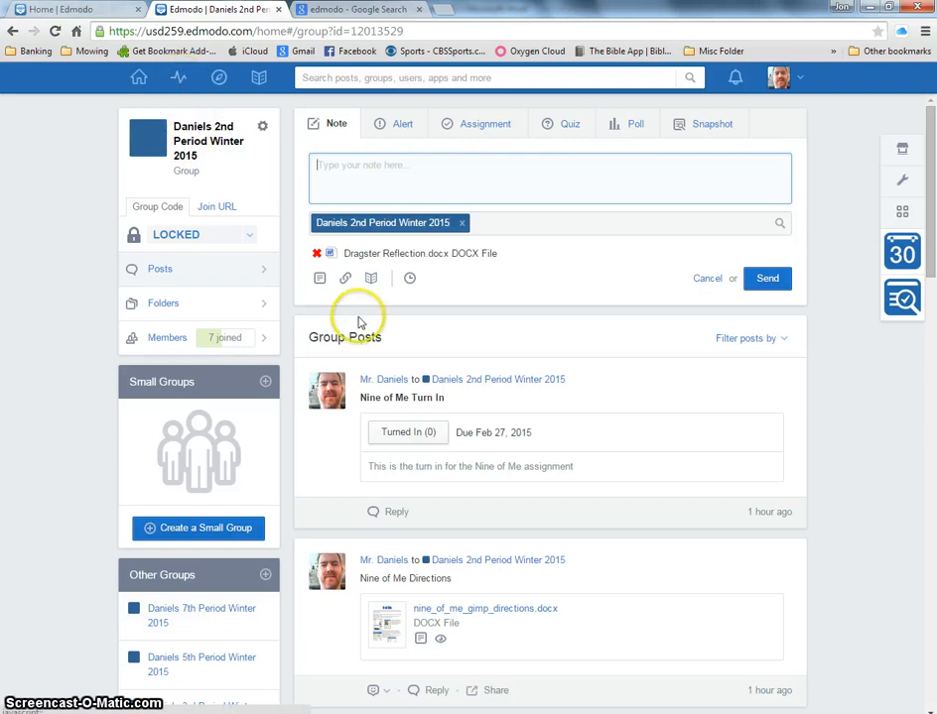
# Open the progress gradebook of the 2nd Period Winter 2015 group to review the students' grades
pyautogui.click(179, 79)
pyautogui.click(200, 156)
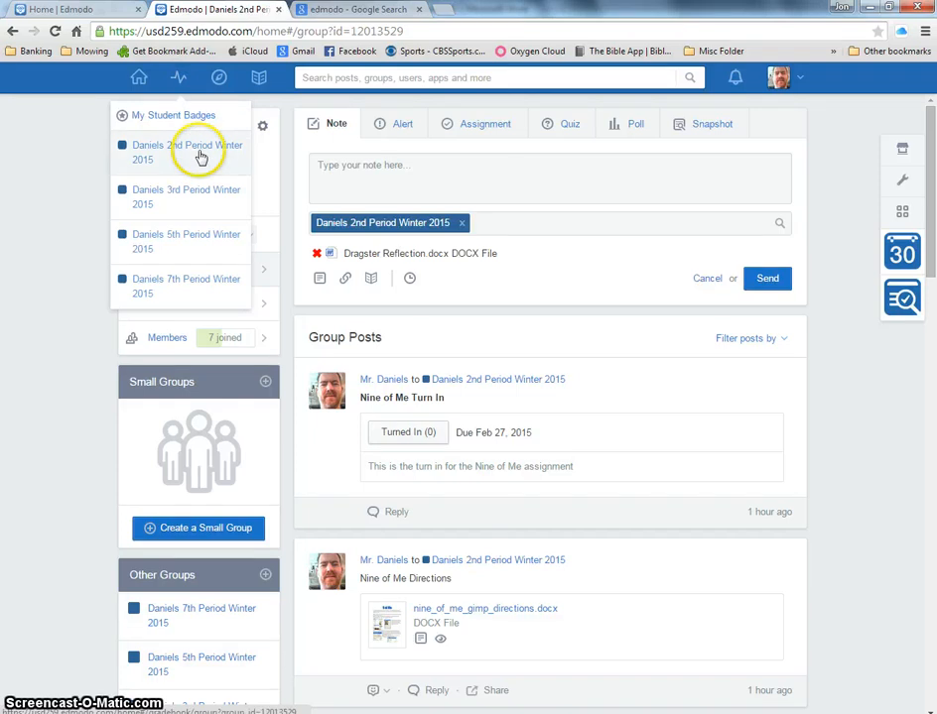
pyautogui.click(176, 165)
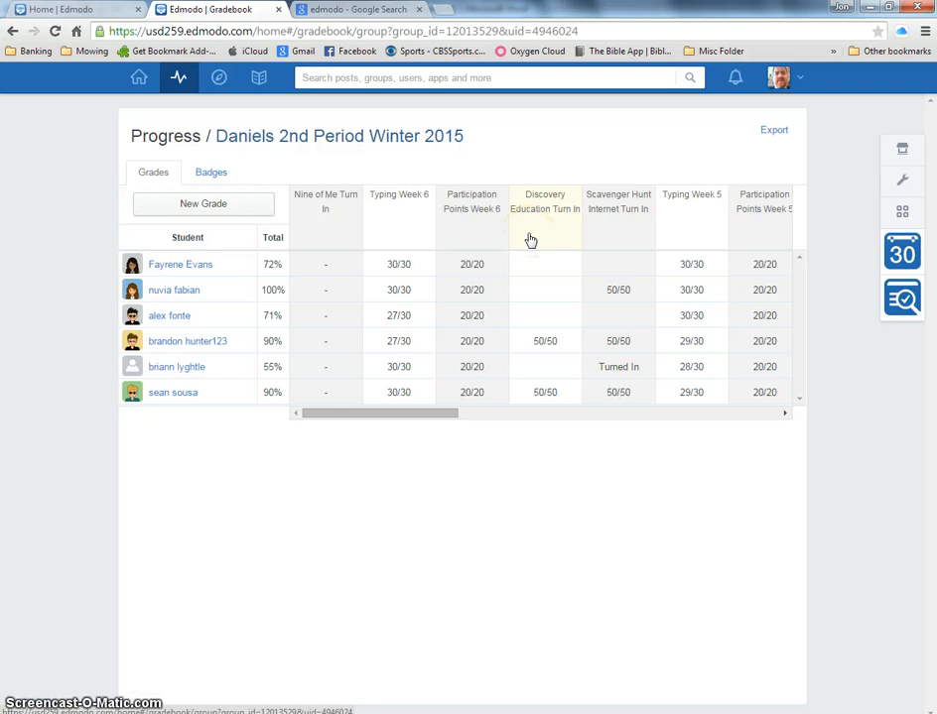
# Create a new grade named "Participation Points Week 7" in the group's gradebook
pyautogui.click(205, 205)
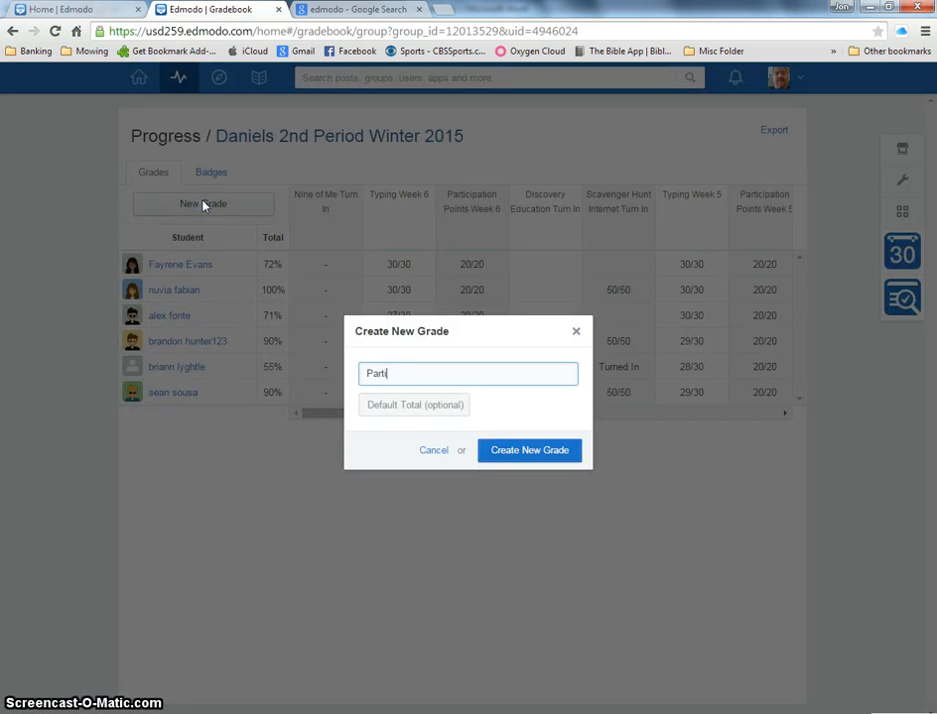
pyautogui.write('Participation Points Week')
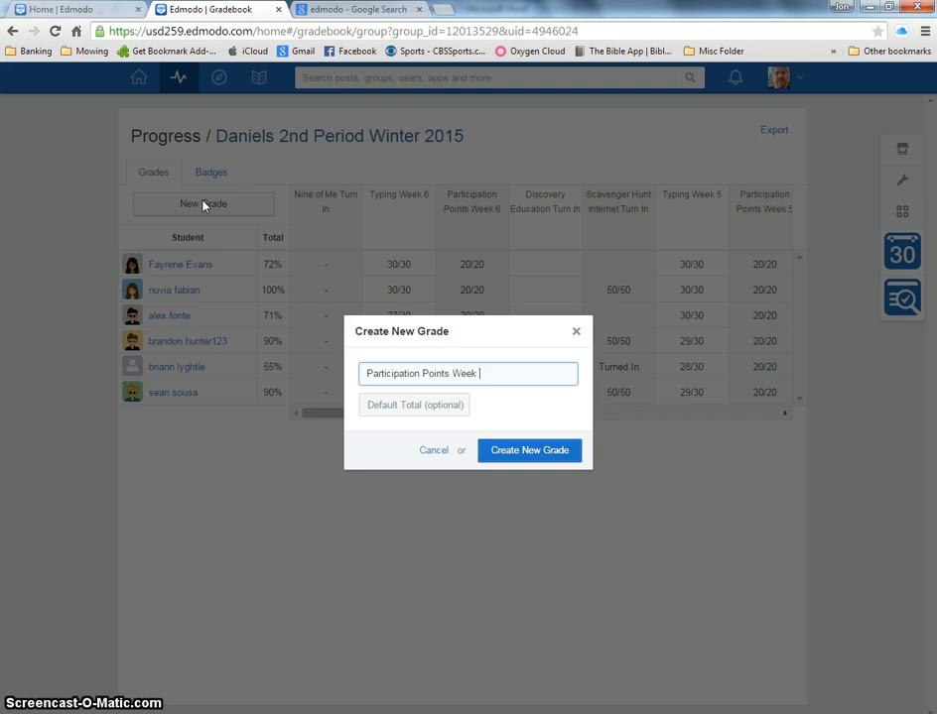
pyautogui.write(' 7')
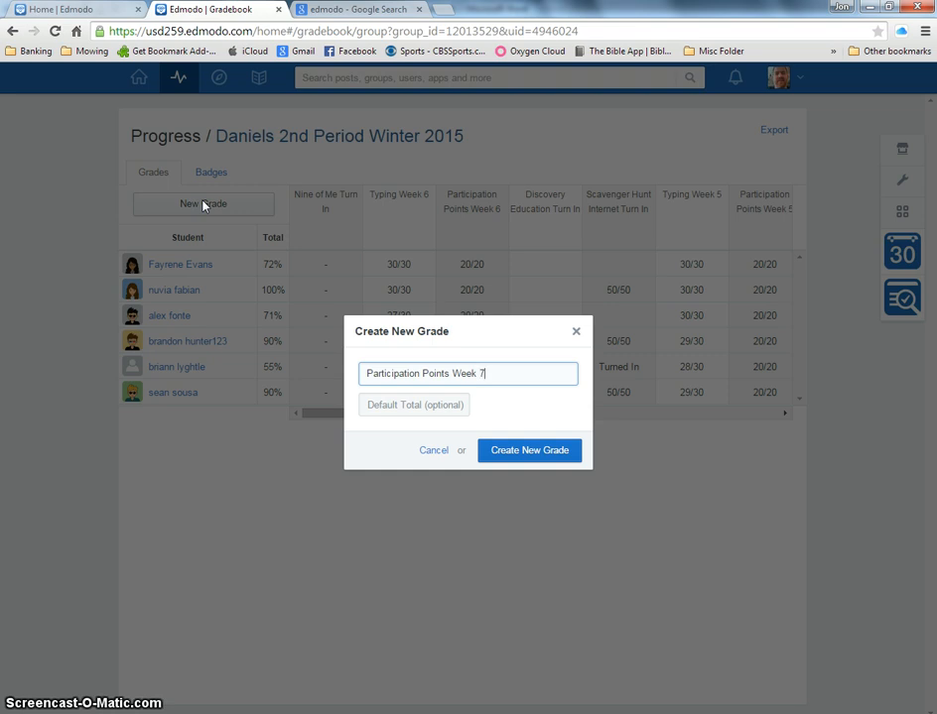
pyautogui.click(393, 403)
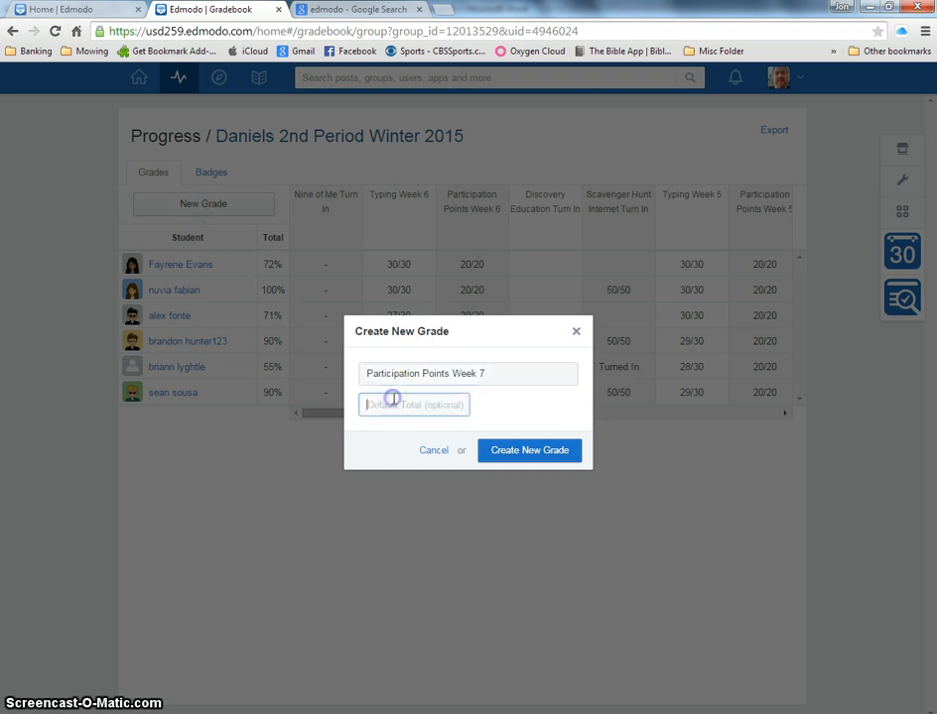
pyautogui.click(525, 453)
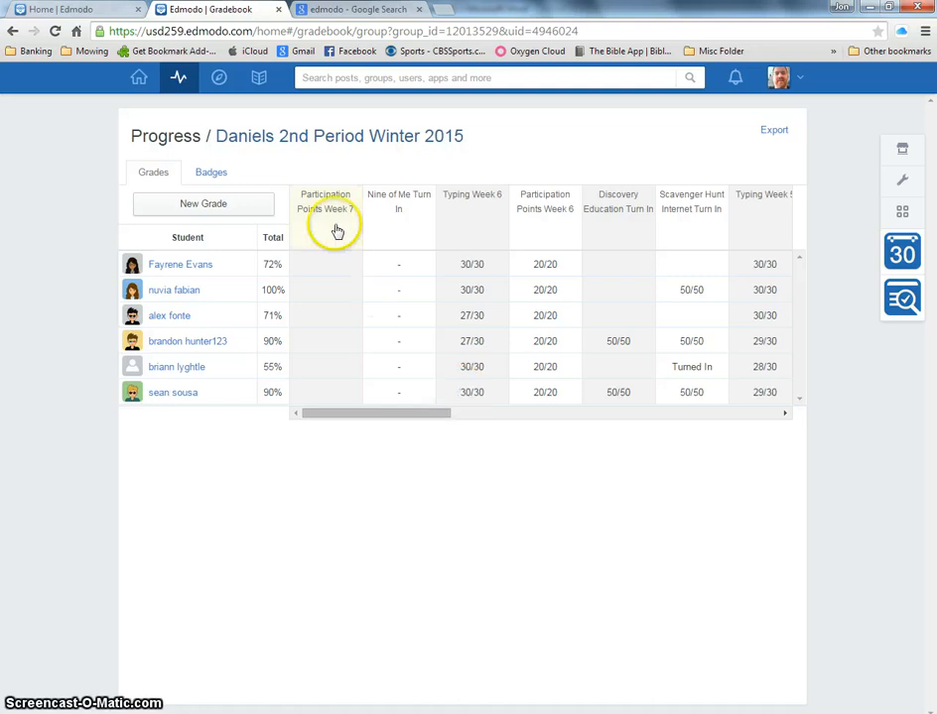